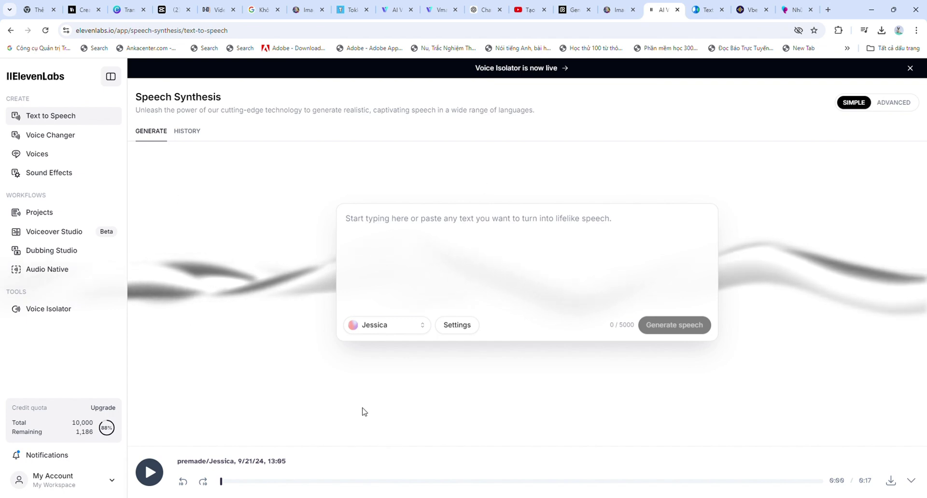
Step: Enter the English paragraph beginning "I like many sports but I like football the most" as the text to turn into speech
{"action": "left_click", "coordinate": [377, 227]}
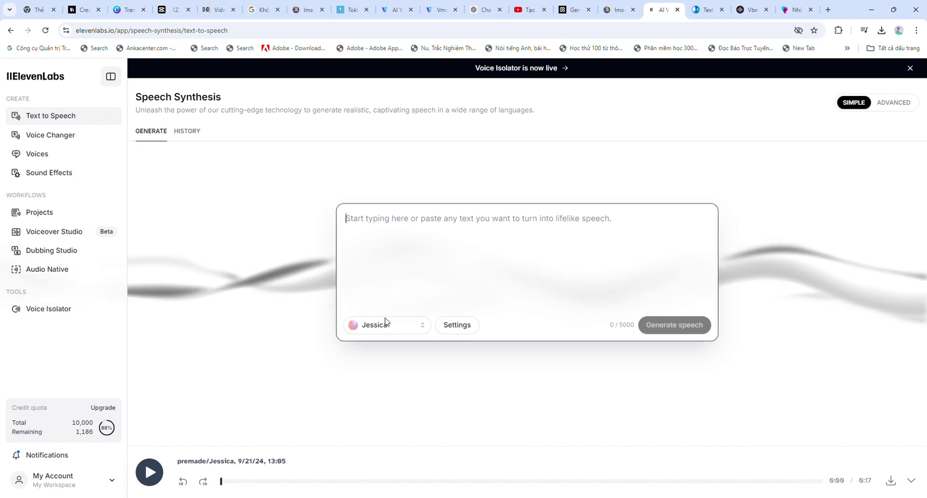
{"action": "type", "text": "I like many sports but I like football the most. I am good at playing football. I play football with my friends every Sunday morning. We play it on the football field at my school. I am good at kicking and scoring points for my team."}
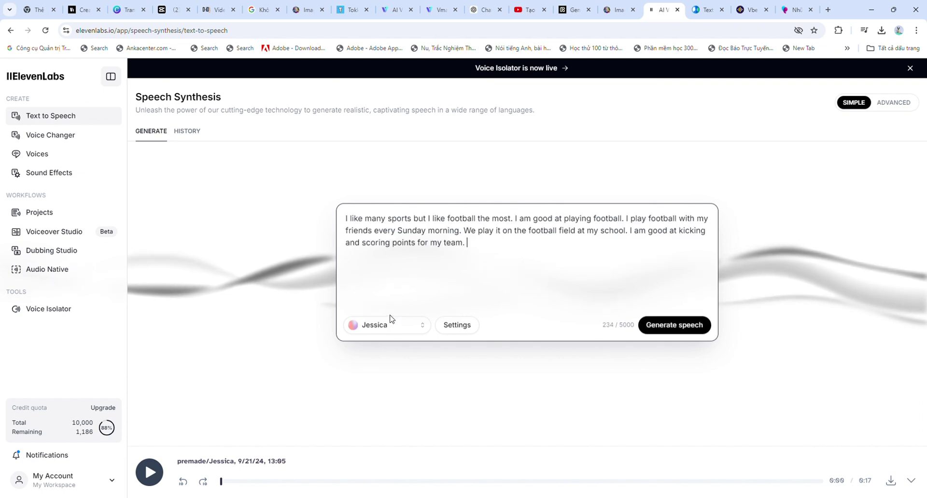
Step: Preview the Daniel, Lily, Alice and Jessica voices and choose Jessica as the speaking voice
{"action": "left_click", "coordinate": [424, 331]}
{"action": "scroll", "coordinate": [341, 261], "scroll_direction": "down", "scroll_amount": 1}
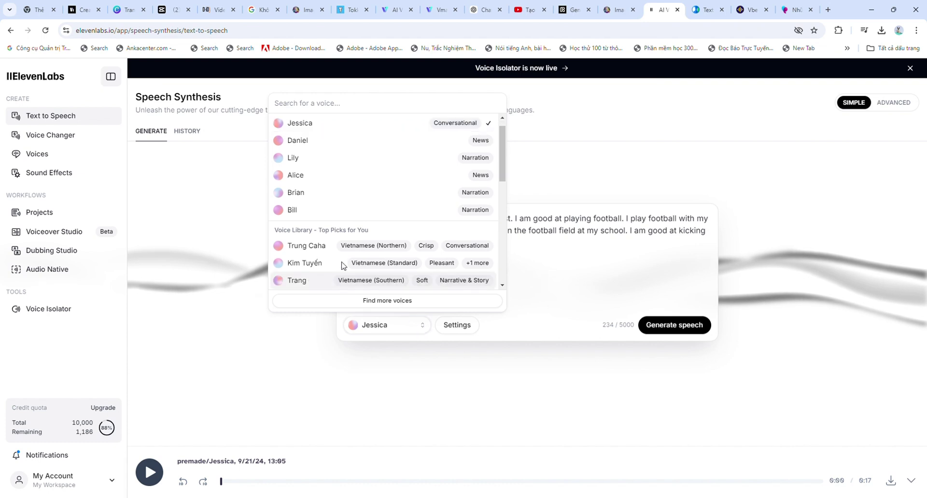
{"action": "left_click", "coordinate": [278, 140]}
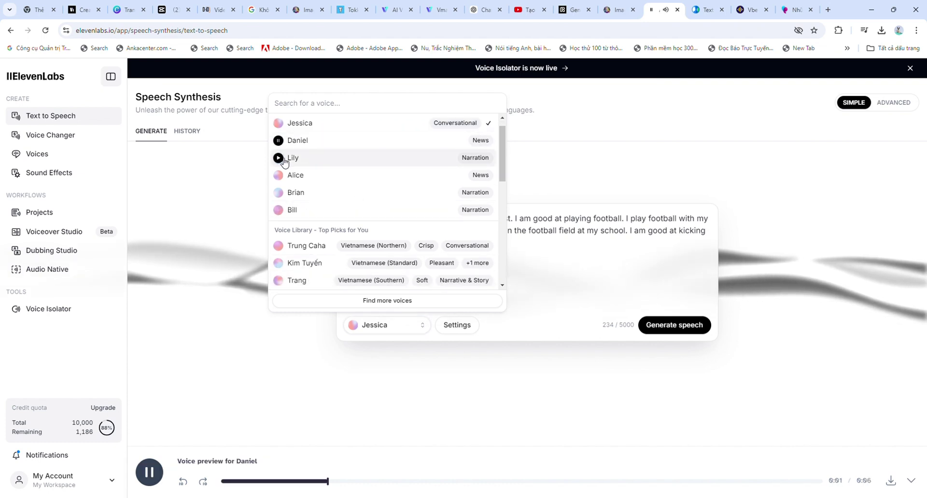
{"action": "left_click", "coordinate": [278, 158]}
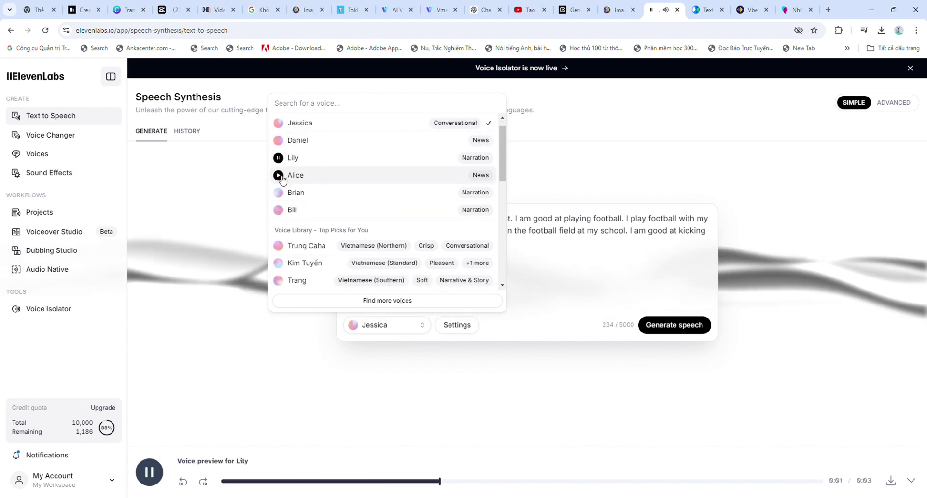
{"action": "left_click", "coordinate": [279, 175]}
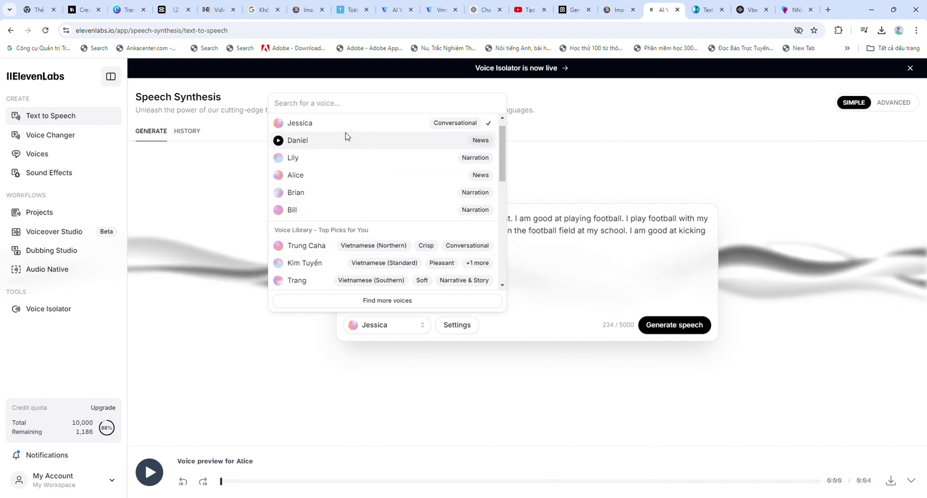
{"action": "left_click", "coordinate": [278, 123]}
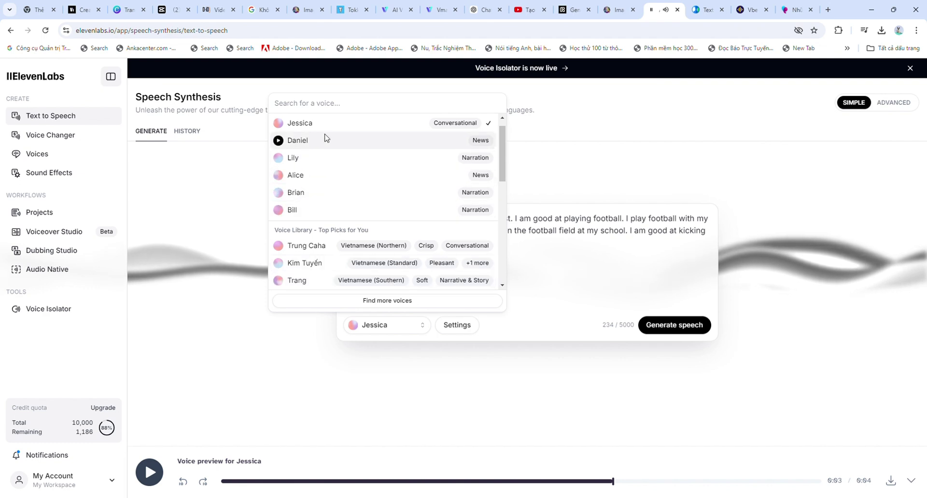
{"action": "left_click", "coordinate": [280, 125]}
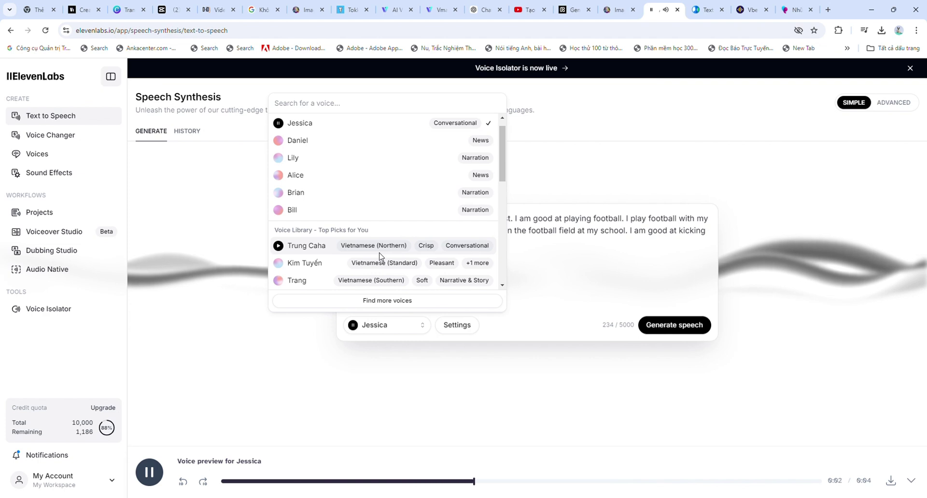
{"action": "left_click", "coordinate": [411, 127]}
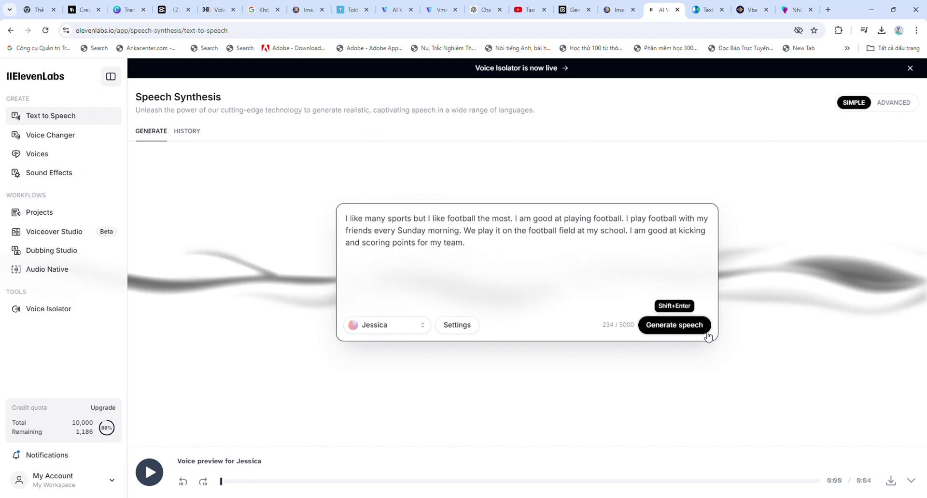
Step: Generate speech from the football paragraph with the Jessica voice and download the resulting audio
{"action": "left_click", "coordinate": [680, 327]}
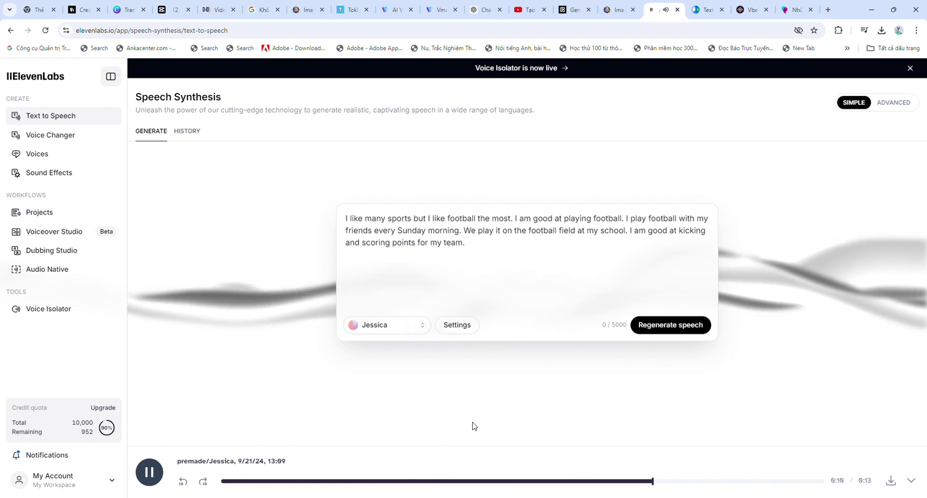
{"action": "left_click", "coordinate": [891, 481]}
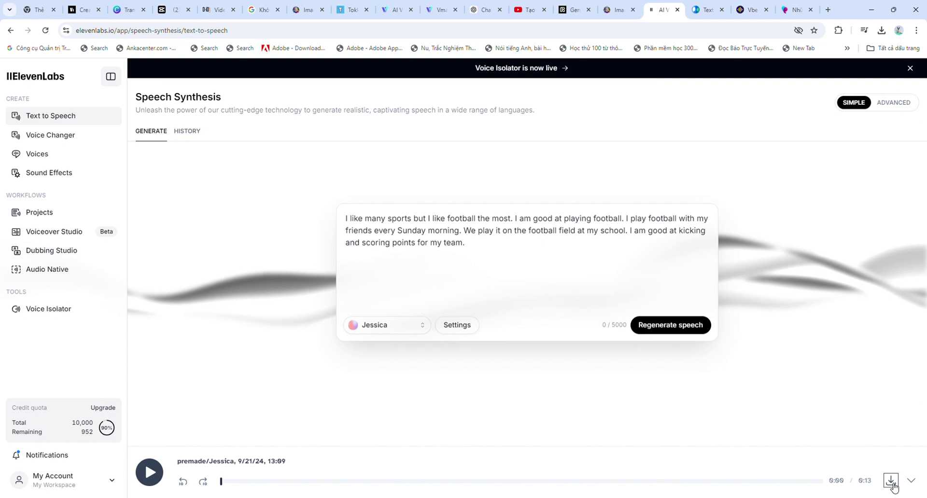
Step: Open Voice Changer and upload the audio file ElevenLabs_2024-09-21T06_09_37_Jessica_pre_s50_sb75_se0_b_m2.mp3
{"action": "left_click", "coordinate": [23, 138]}
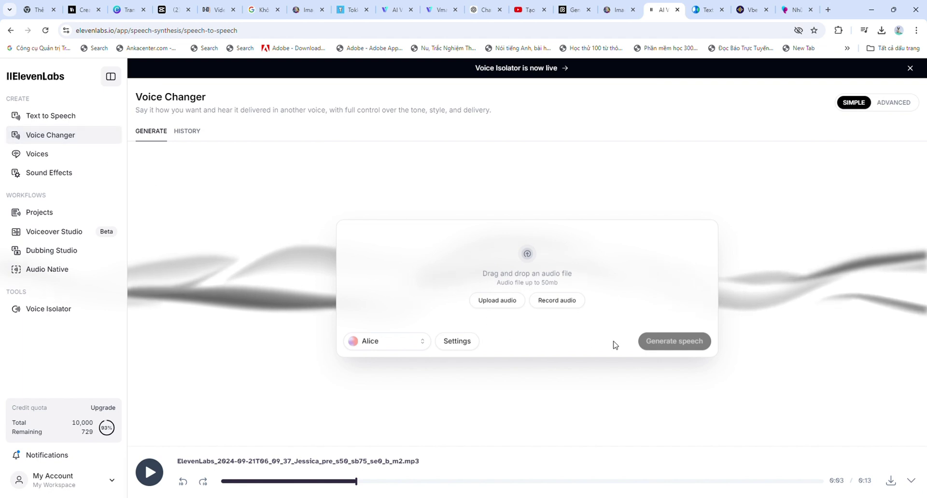
{"action": "left_click", "coordinate": [509, 305]}
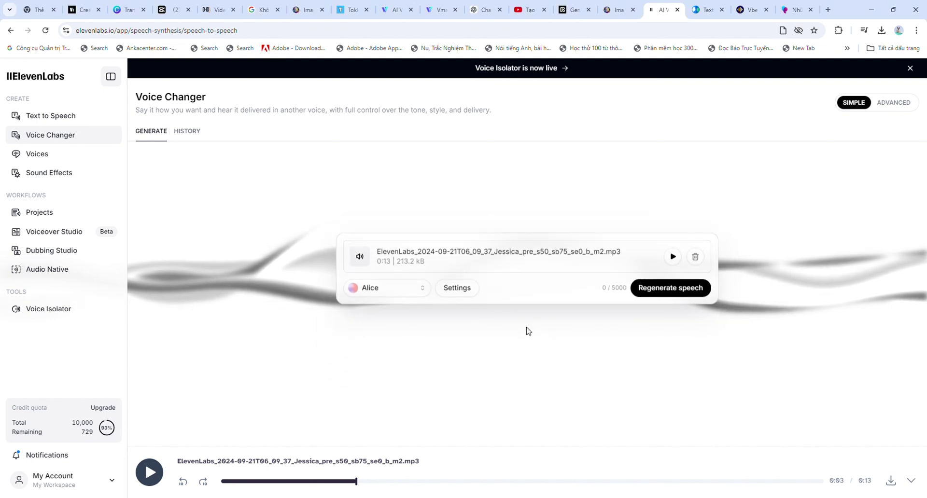
Step: Preview the Brian voice, select it as the target voice, and generate the converted speech from the uploaded audio
{"action": "left_click", "coordinate": [424, 293]}
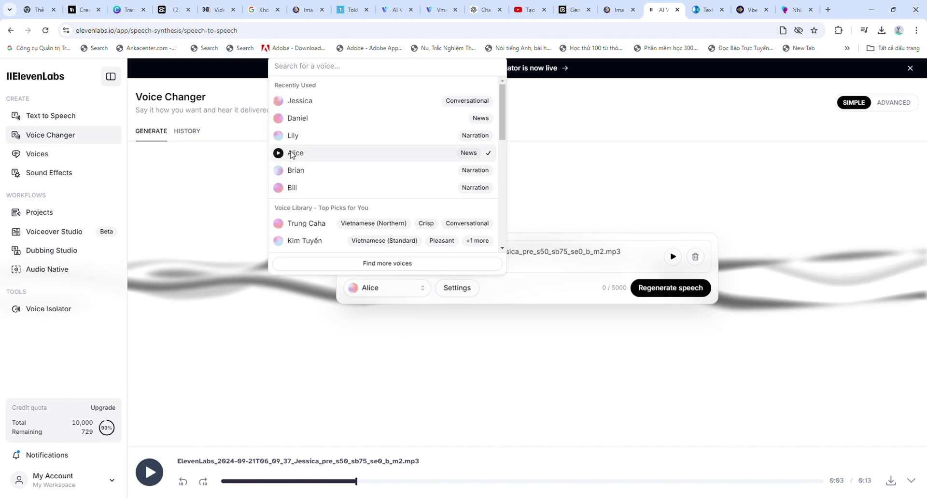
{"action": "left_click", "coordinate": [279, 171]}
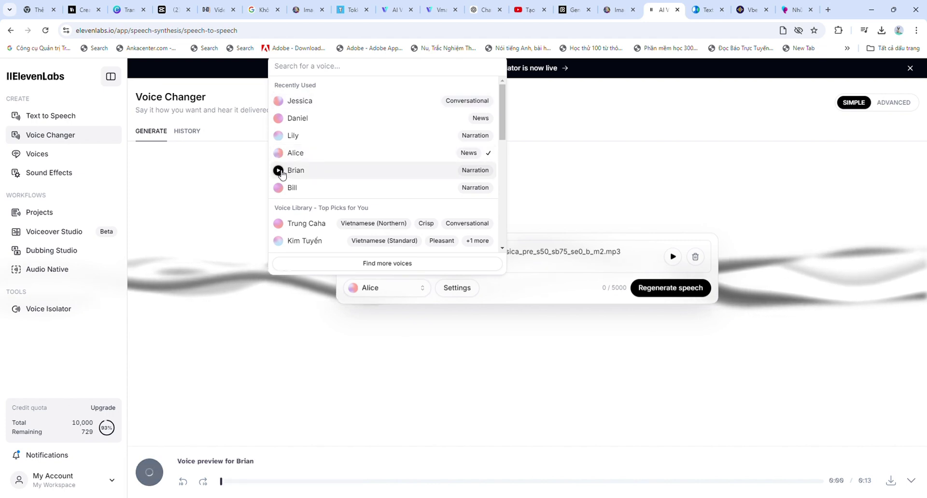
{"action": "left_click", "coordinate": [323, 173]}
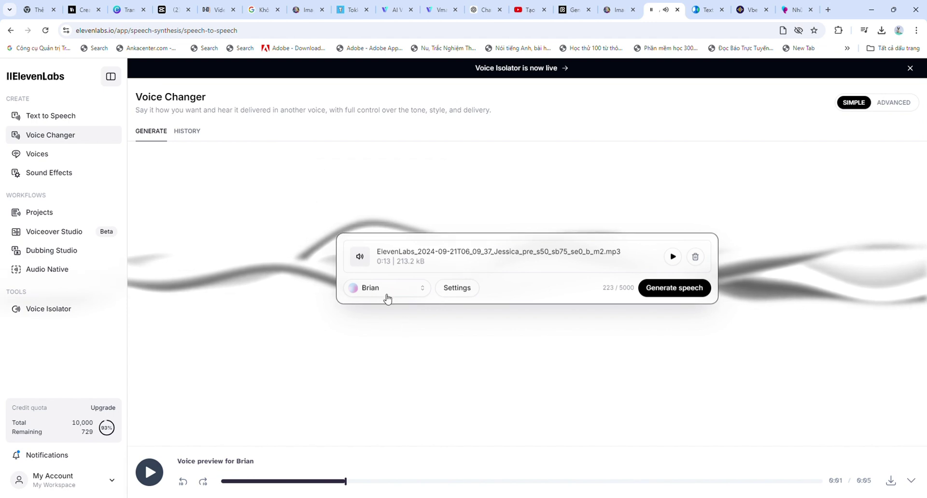
{"action": "mouse_move", "coordinate": [386, 296]}
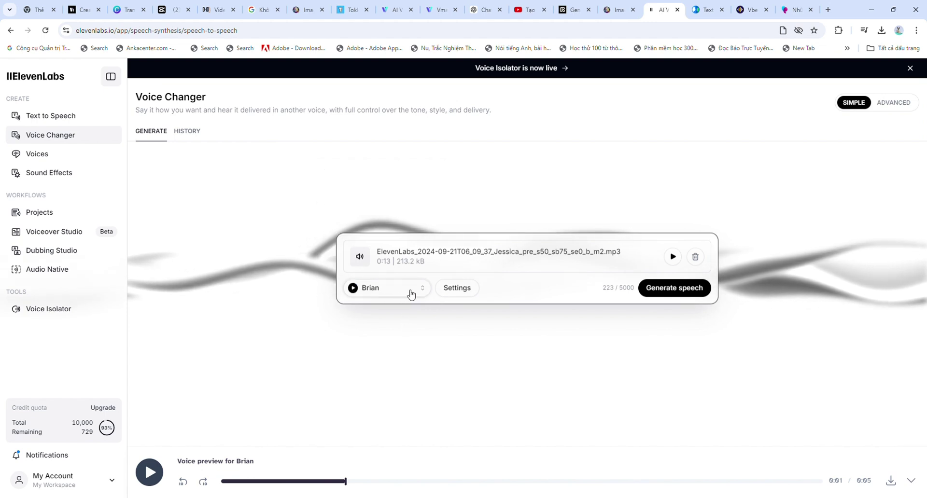
{"action": "left_click", "coordinate": [689, 292]}
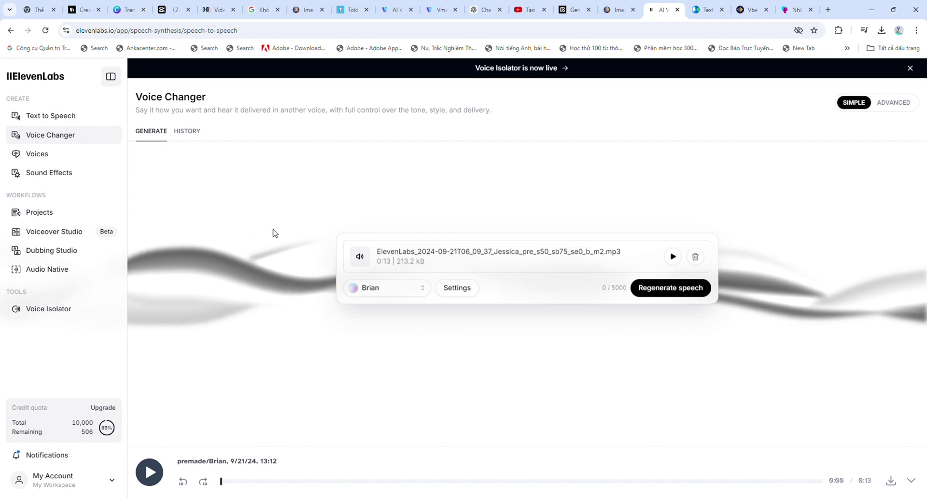
Step: Switch to TTSFree.com and enter the paragraph beginning "I like many sports but I like football the most" as the text to convert
{"action": "left_click", "coordinate": [703, 13]}
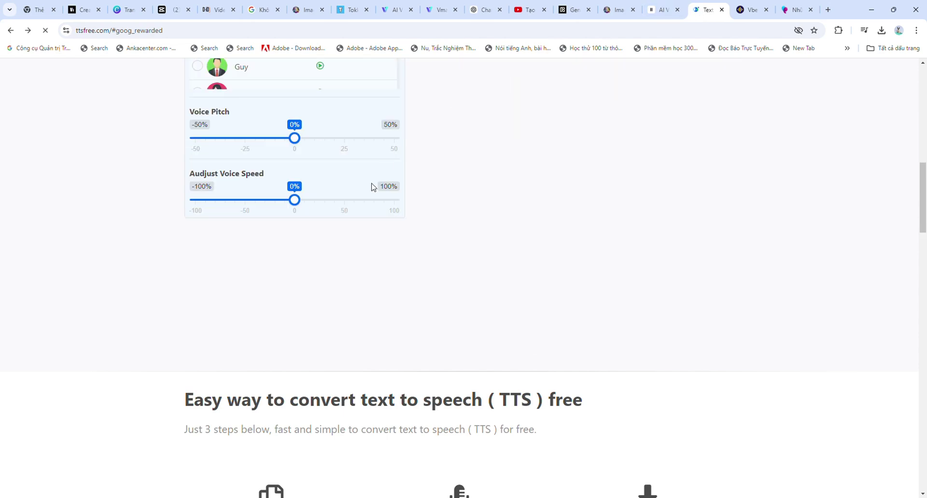
{"action": "scroll", "coordinate": [574, 317], "scroll_direction": "up", "scroll_amount": 12}
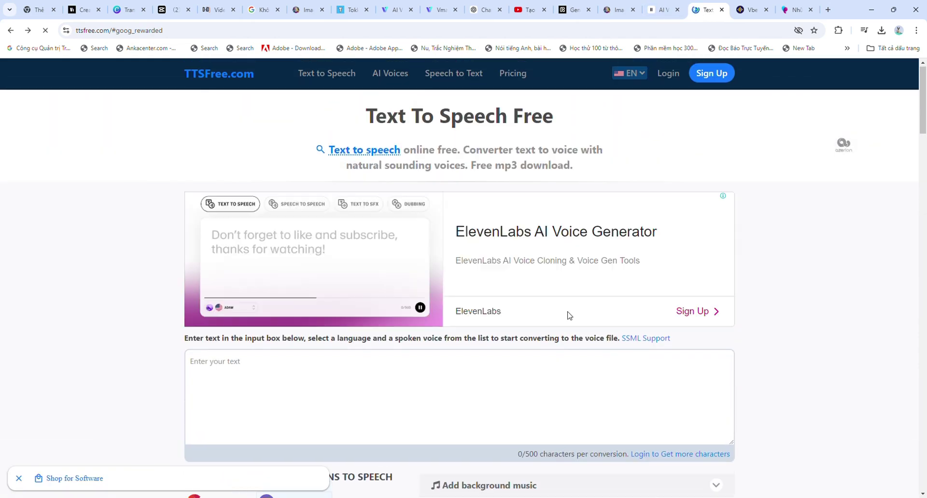
{"action": "scroll", "coordinate": [567, 316], "scroll_direction": "down", "scroll_amount": 4}
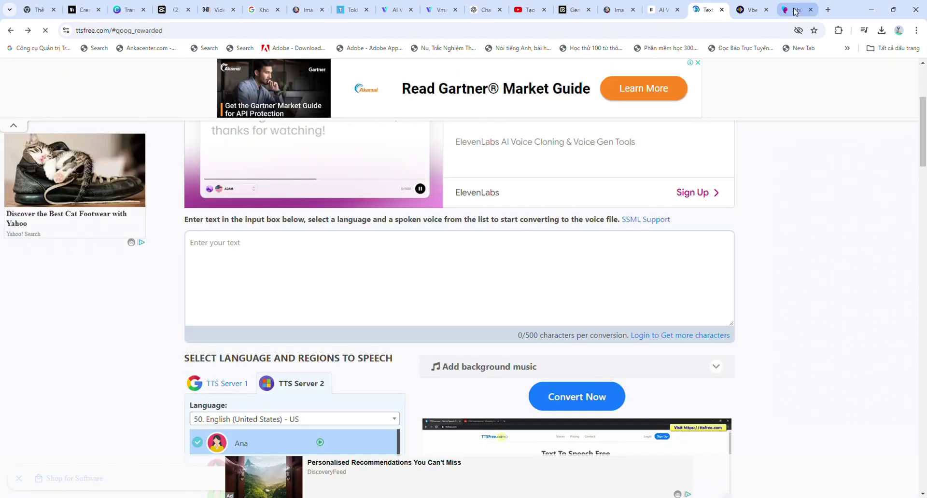
{"action": "left_click", "coordinate": [213, 251]}
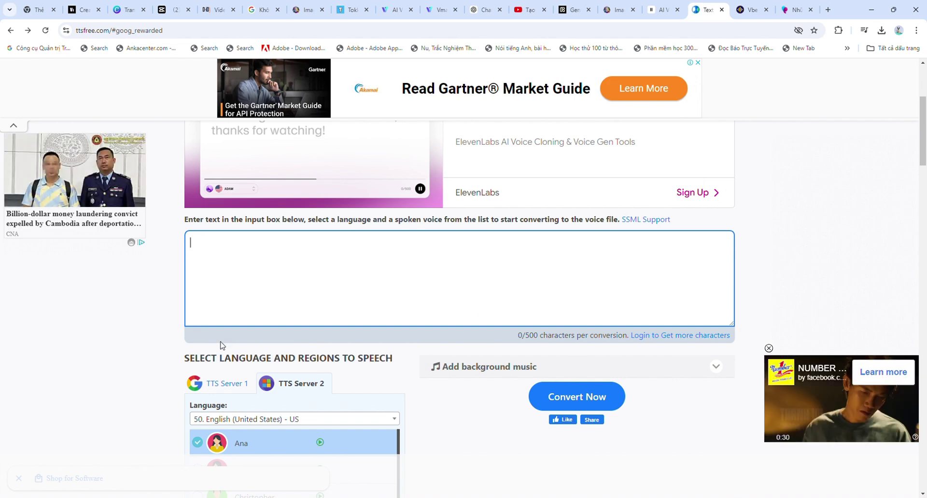
{"action": "type", "text": "I like many sports but I like football the most. I am good at playing football. I play football with my friends every Sunday morning. We play it on the football field at my school. I am good at kicking and scoring points for my team."}
Step: Look through the full list of speech languages and regions offered by TTS Server 2 and close it
{"action": "scroll", "coordinate": [511, 333], "scroll_direction": "down", "scroll_amount": 2}
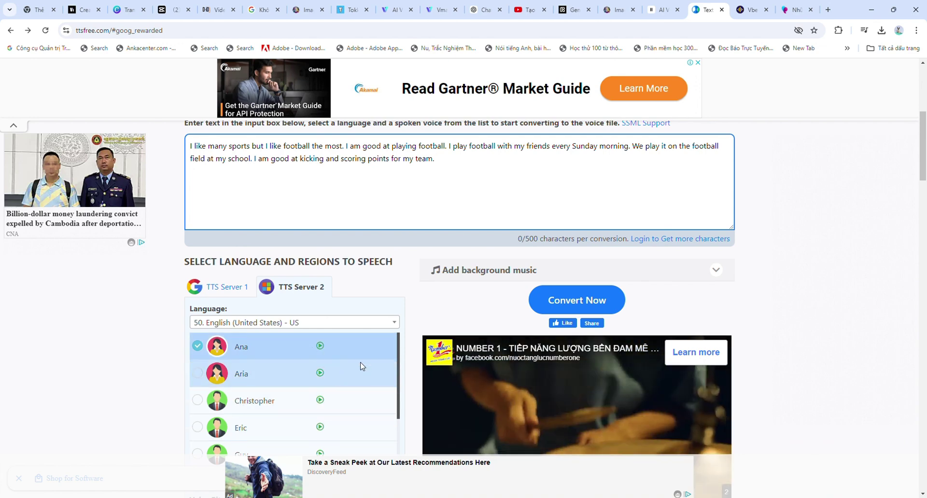
{"action": "left_click", "coordinate": [395, 322]}
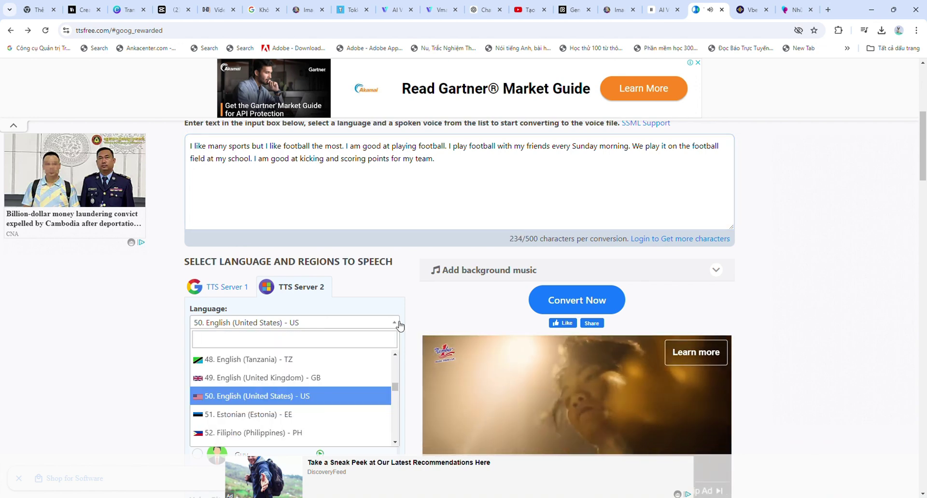
{"action": "scroll", "coordinate": [327, 400], "scroll_direction": "down", "scroll_amount": 2}
{"action": "scroll", "coordinate": [327, 400], "scroll_direction": "down", "scroll_amount": 10}
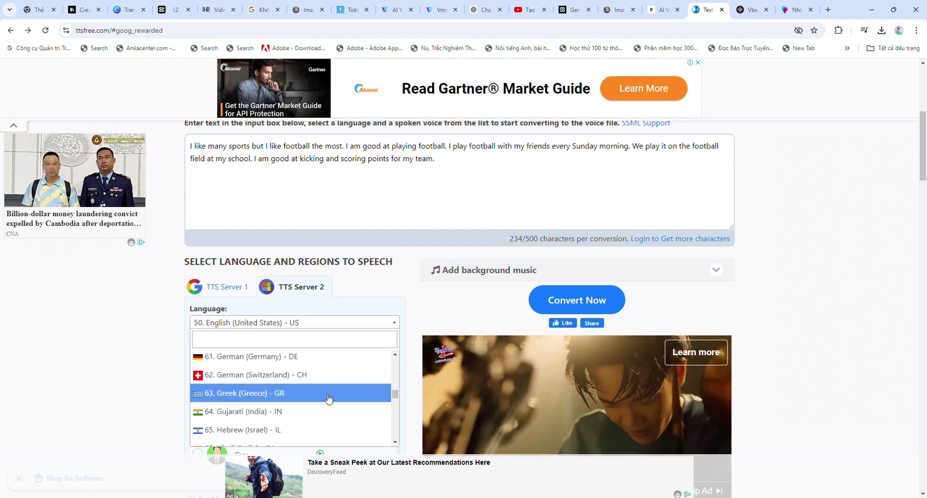
{"action": "scroll", "coordinate": [329, 397], "scroll_direction": "down", "scroll_amount": 11}
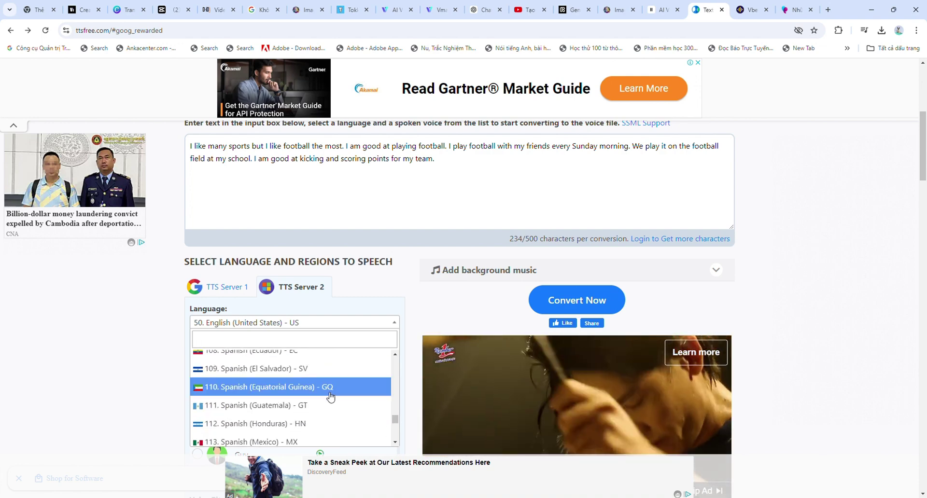
{"action": "scroll", "coordinate": [330, 397], "scroll_direction": "down", "scroll_amount": 9}
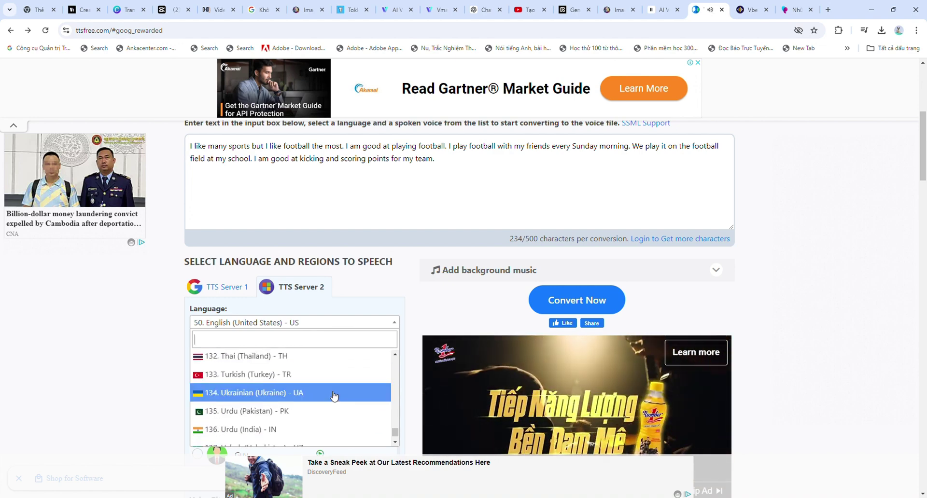
{"action": "scroll", "coordinate": [331, 395], "scroll_direction": "down", "scroll_amount": 6}
{"action": "scroll", "coordinate": [332, 386], "scroll_direction": "up", "scroll_amount": 3}
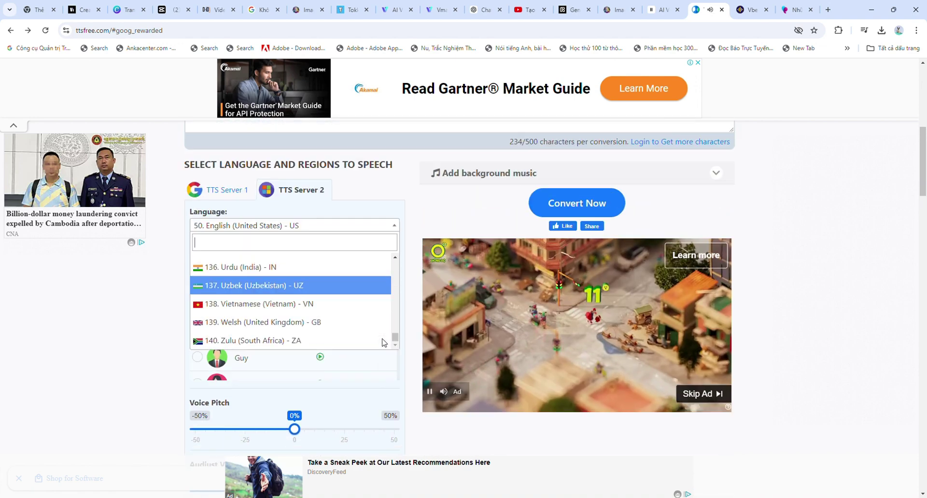
{"action": "scroll", "coordinate": [270, 357], "scroll_direction": "up", "scroll_amount": 3}
{"action": "scroll", "coordinate": [282, 359], "scroll_direction": "up", "scroll_amount": 18}
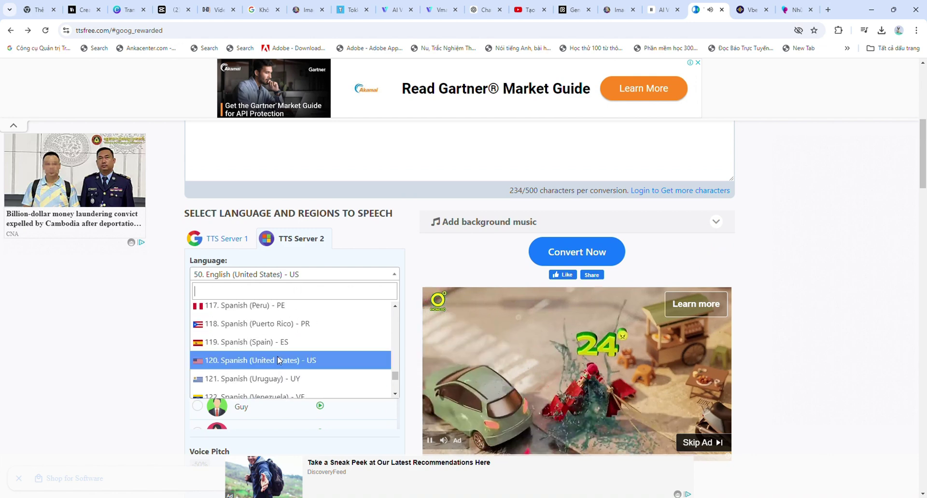
{"action": "scroll", "coordinate": [284, 360], "scroll_direction": "up", "scroll_amount": 8}
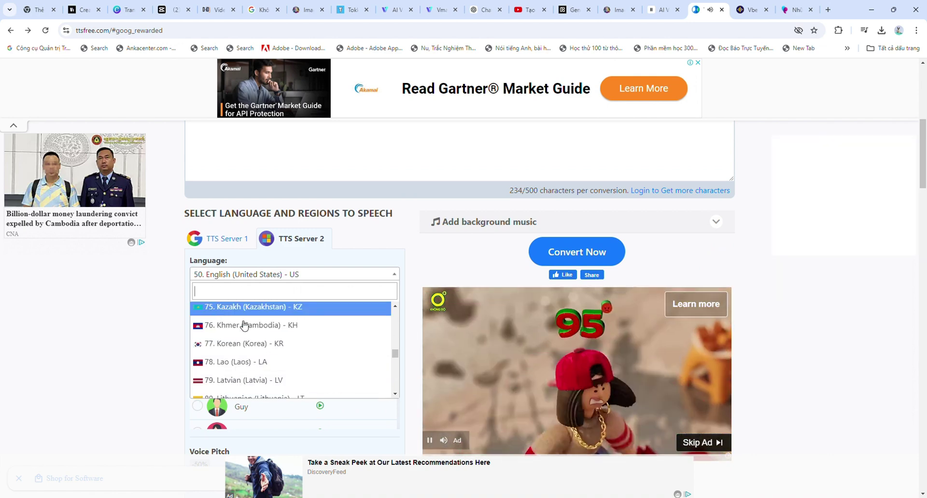
{"action": "scroll", "coordinate": [306, 354], "scroll_direction": "down", "scroll_amount": 8}
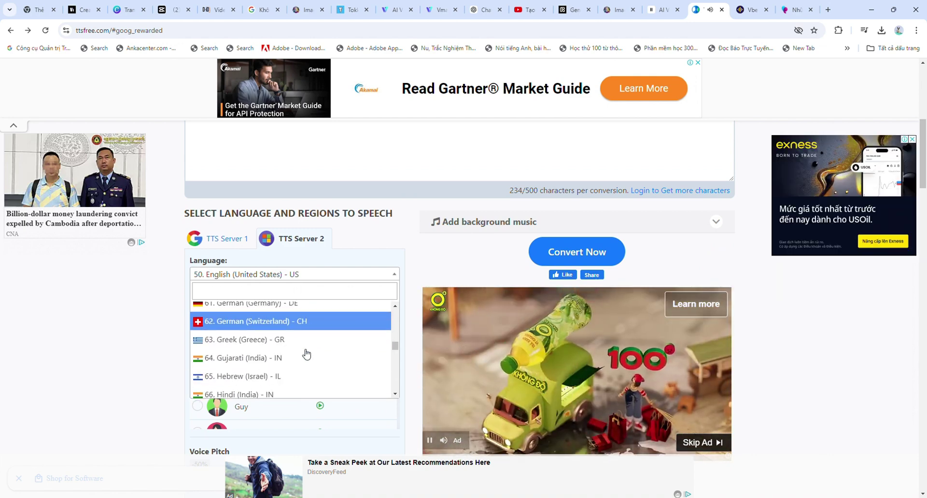
{"action": "scroll", "coordinate": [306, 354], "scroll_direction": "up", "scroll_amount": 5}
{"action": "scroll", "coordinate": [307, 353], "scroll_direction": "up", "scroll_amount": 20}
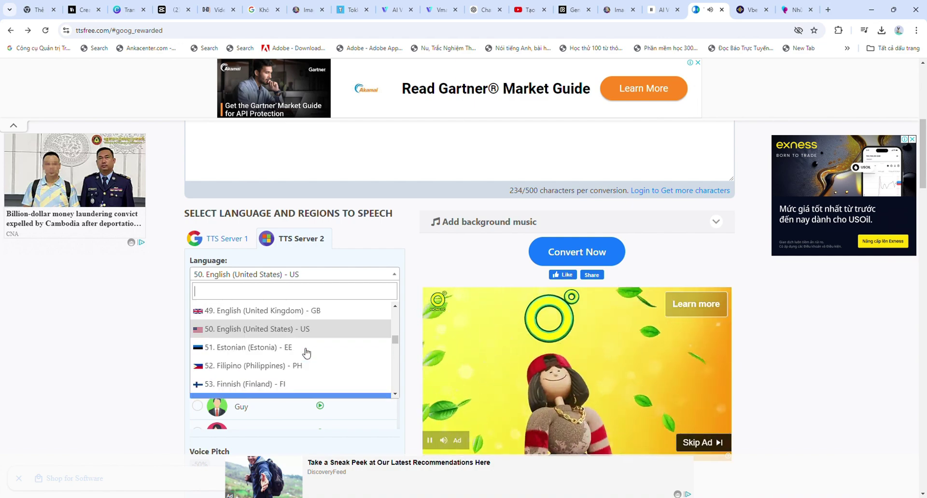
{"action": "scroll", "coordinate": [306, 353], "scroll_direction": "up", "scroll_amount": 3}
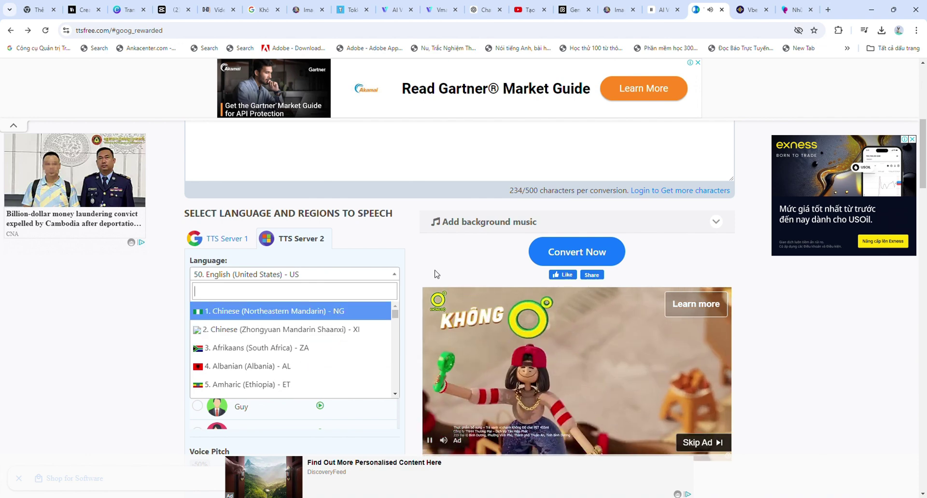
{"action": "left_click", "coordinate": [439, 264]}
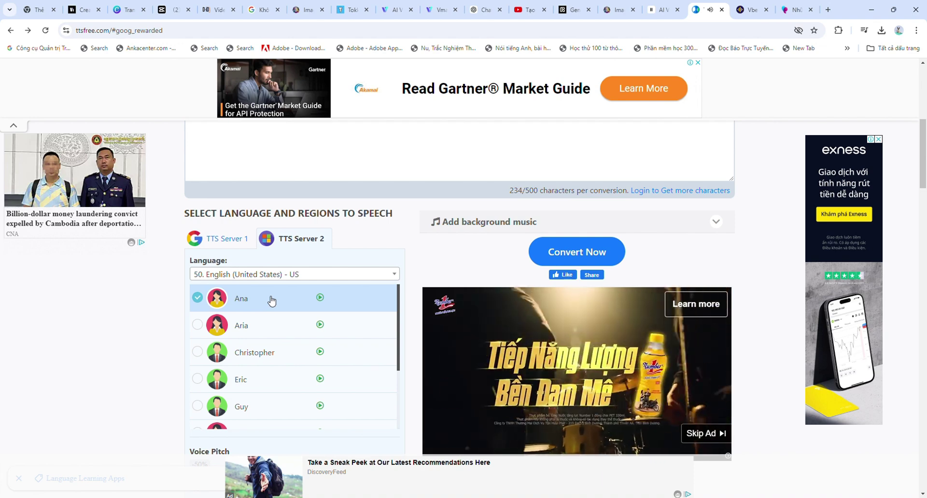
{"action": "scroll", "coordinate": [410, 290], "scroll_direction": "up", "scroll_amount": 4}
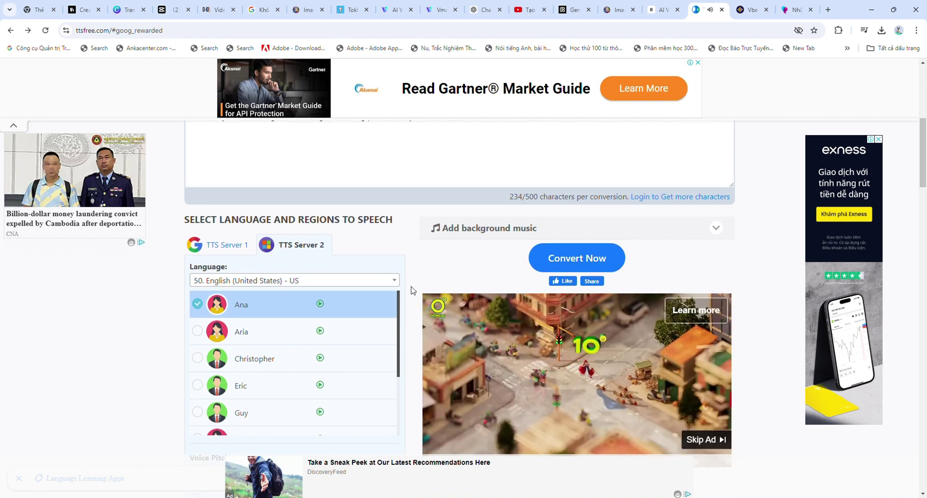
Step: Convert the English paragraph to speech with the Ana voice in English (United States) and listen to the generated audio
{"action": "scroll", "coordinate": [637, 350], "scroll_direction": "down", "scroll_amount": 2}
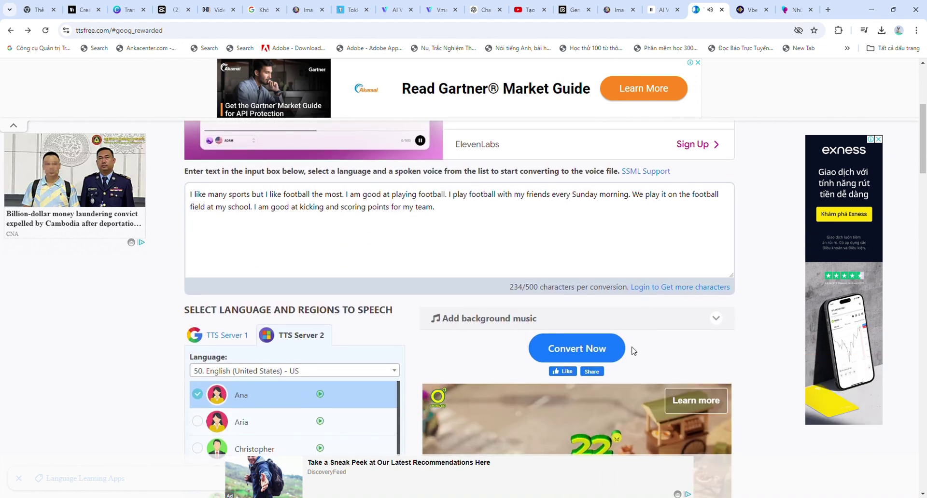
{"action": "left_click", "coordinate": [581, 356]}
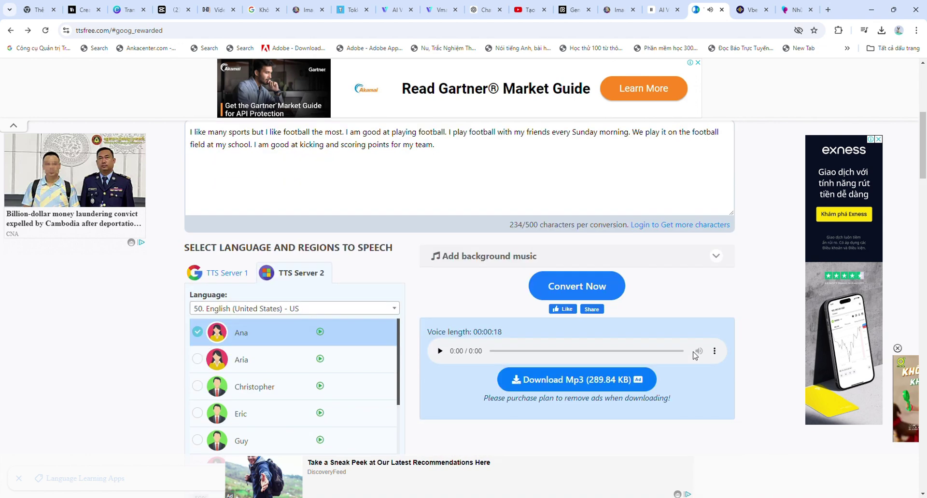
{"action": "scroll", "coordinate": [696, 358], "scroll_direction": "down", "scroll_amount": 3}
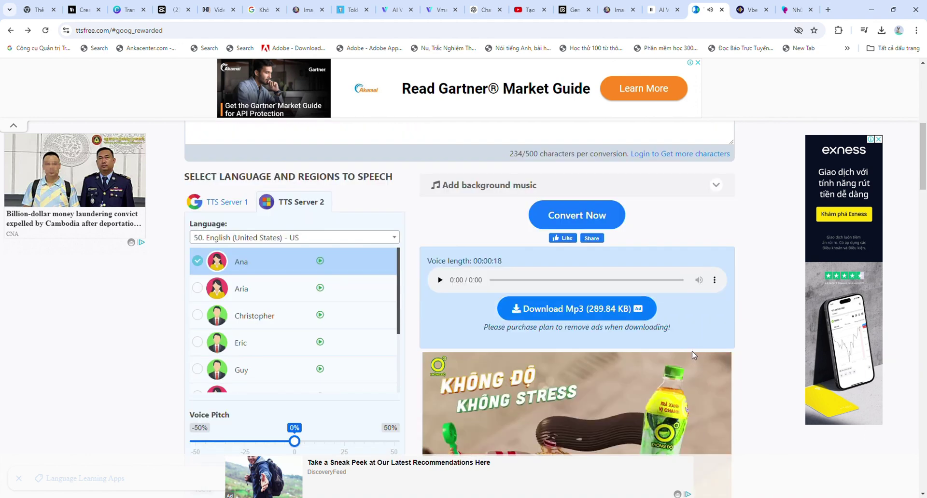
{"action": "scroll", "coordinate": [688, 349], "scroll_direction": "down", "scroll_amount": 15}
{"action": "scroll", "coordinate": [652, 358], "scroll_direction": "up", "scroll_amount": 10}
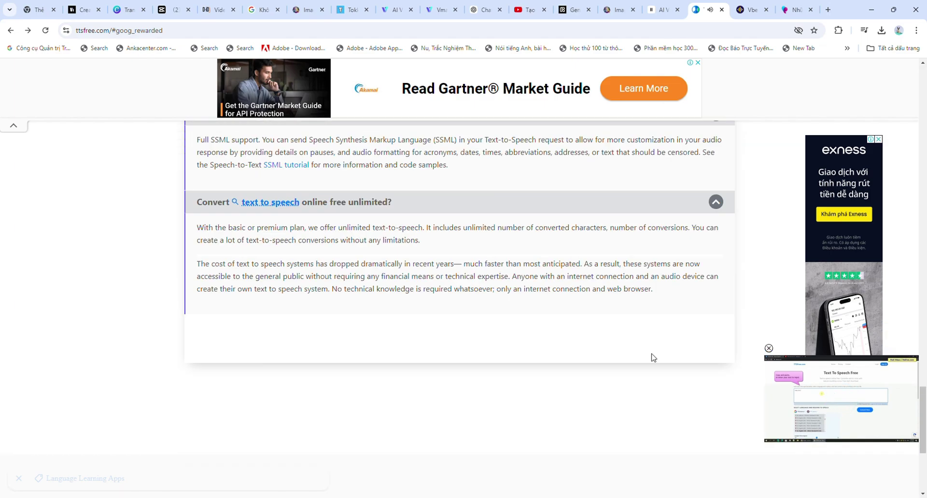
{"action": "scroll", "coordinate": [655, 359], "scroll_direction": "up", "scroll_amount": 20}
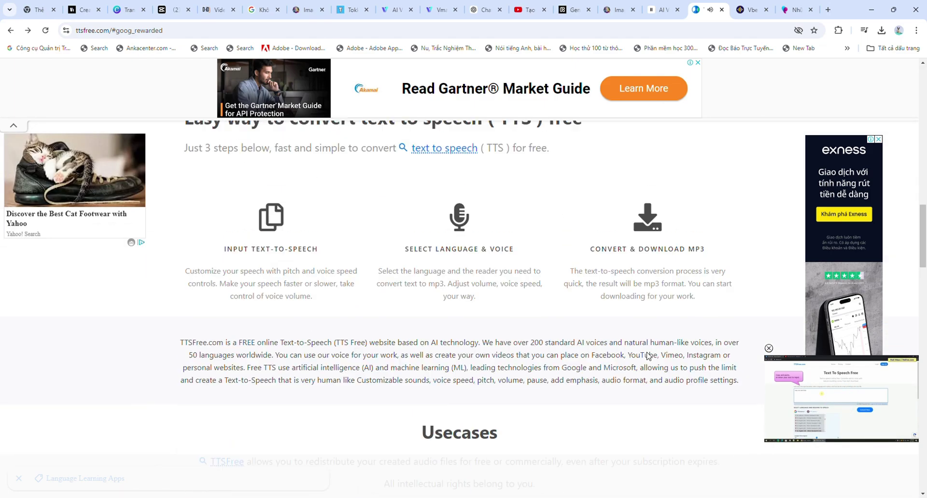
{"action": "scroll", "coordinate": [647, 356], "scroll_direction": "up", "scroll_amount": 15}
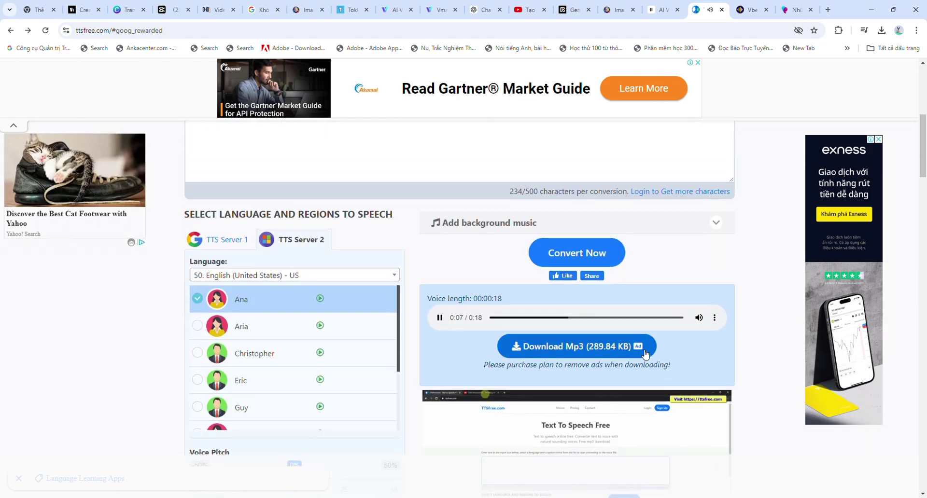
{"action": "scroll", "coordinate": [642, 354], "scroll_direction": "up", "scroll_amount": 1}
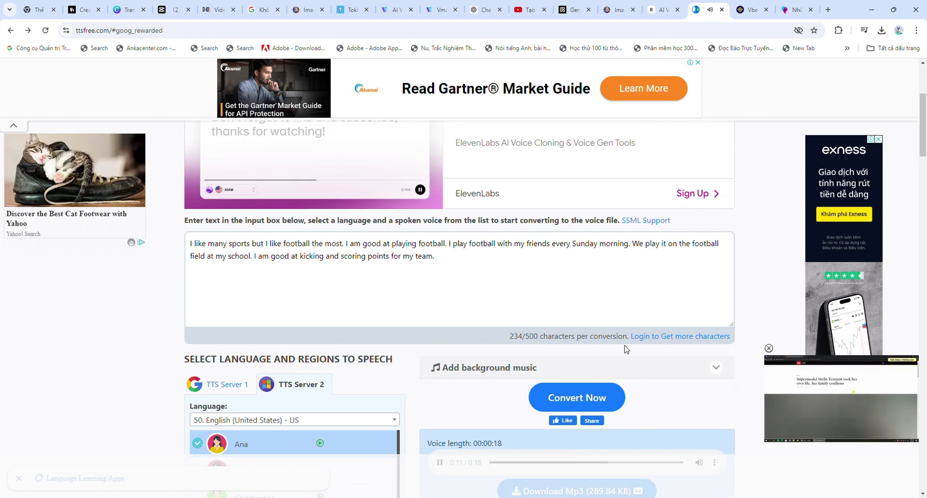
{"action": "scroll", "coordinate": [622, 349], "scroll_direction": "down", "scroll_amount": 2}
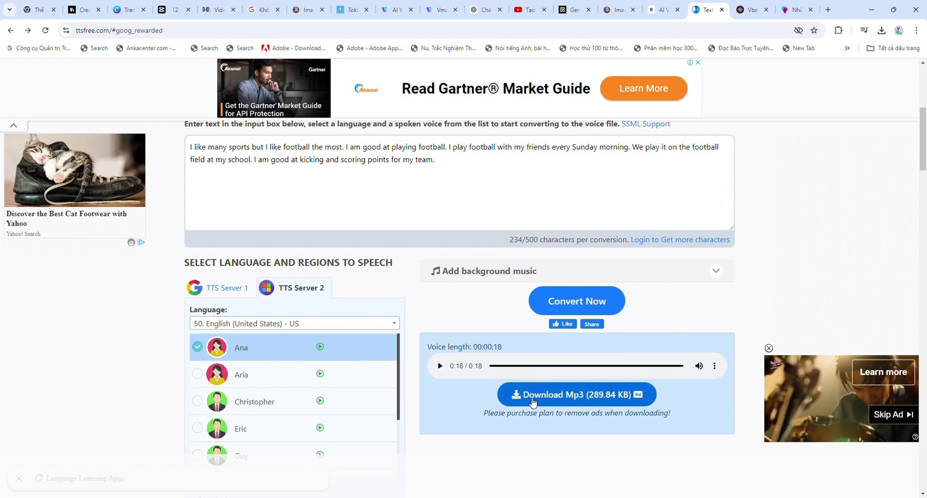
Step: Open the hellobacsi.com children's story article, close its pop-up, and copy the owl story's first paragraph beginning "Ngày xửa ngày xưa"
{"action": "left_click", "coordinate": [587, 401]}
{"action": "scroll", "coordinate": [508, 358], "scroll_direction": "down", "scroll_amount": 3}
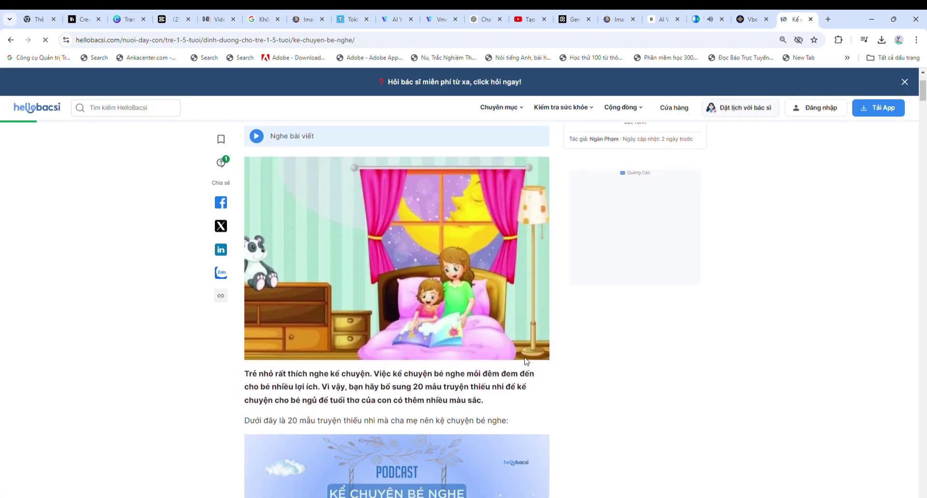
{"action": "scroll", "coordinate": [548, 360], "scroll_direction": "down", "scroll_amount": 10}
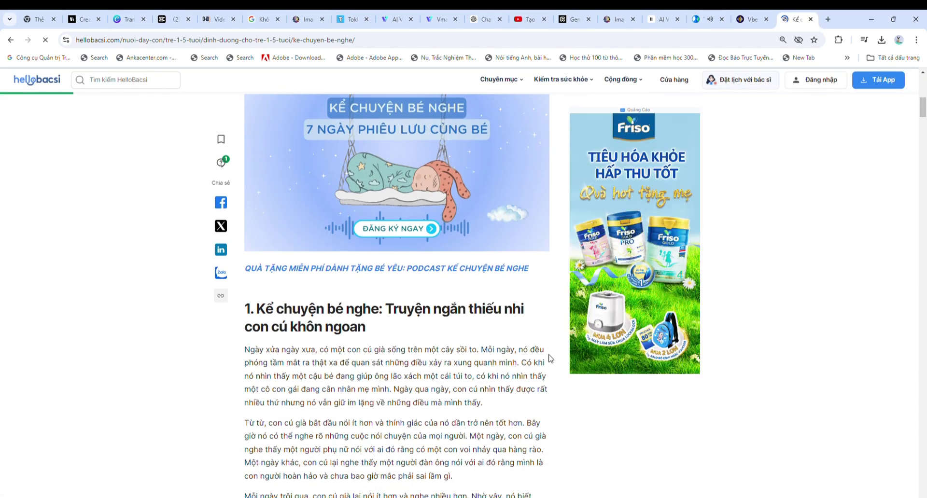
{"action": "scroll", "coordinate": [355, 282], "scroll_direction": "up", "scroll_amount": 2}
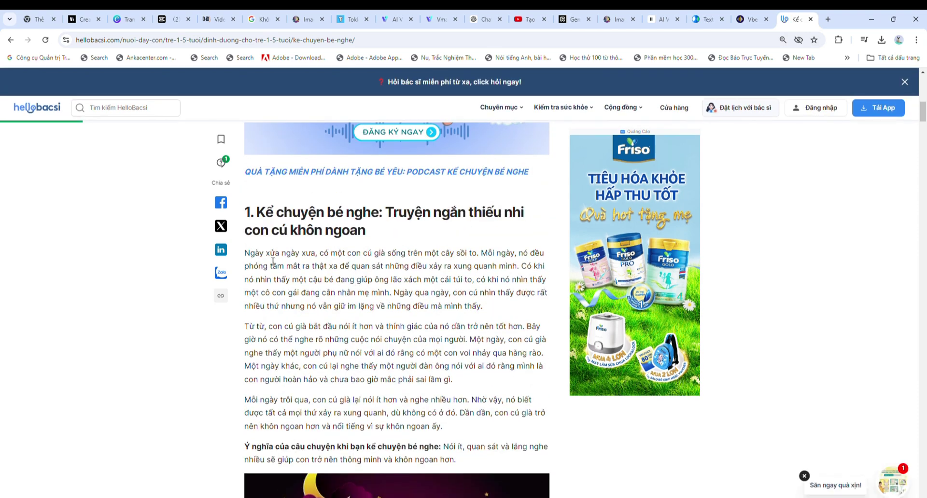
{"action": "key", "text": "ctrl+a"}
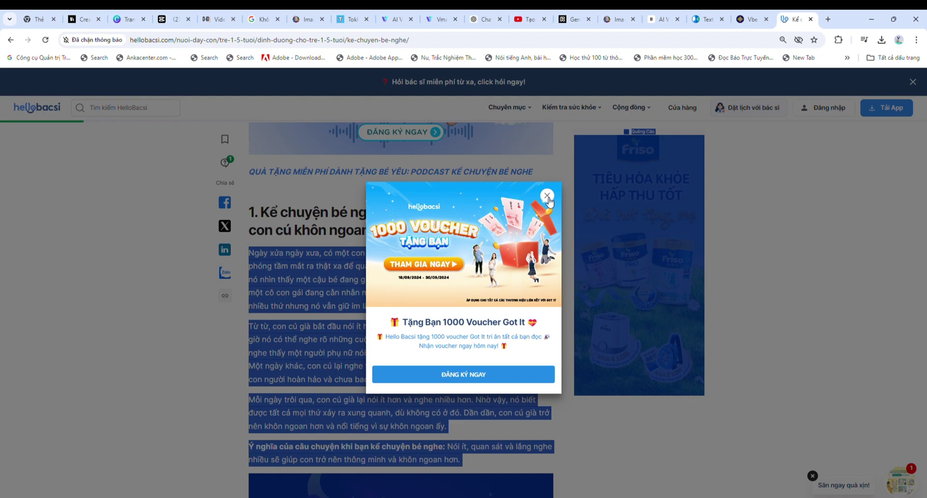
{"action": "left_click", "coordinate": [547, 198]}
{"action": "left_click", "coordinate": [326, 384]}
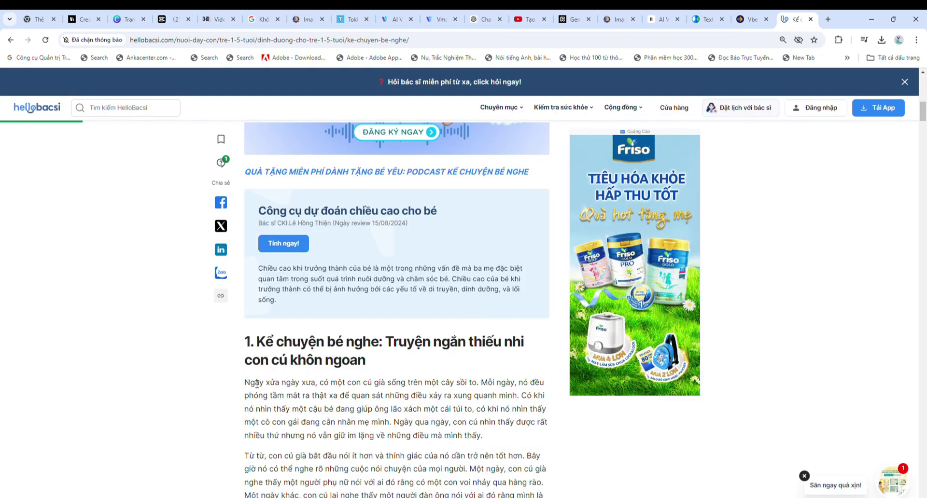
{"action": "left_click_drag", "start_coordinate": [250, 385], "coordinate": [491, 435]}
{"action": "key", "text": "ctrl+c"}
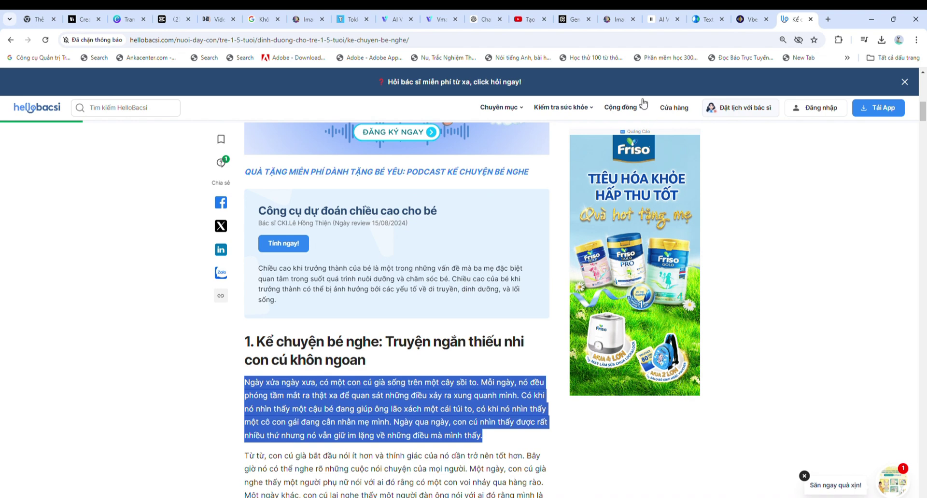
Step: Switch back to TTSFree.com, close the ad, and replace the English text with the copied Vietnamese owl story paragraph
{"action": "left_click", "coordinate": [703, 19]}
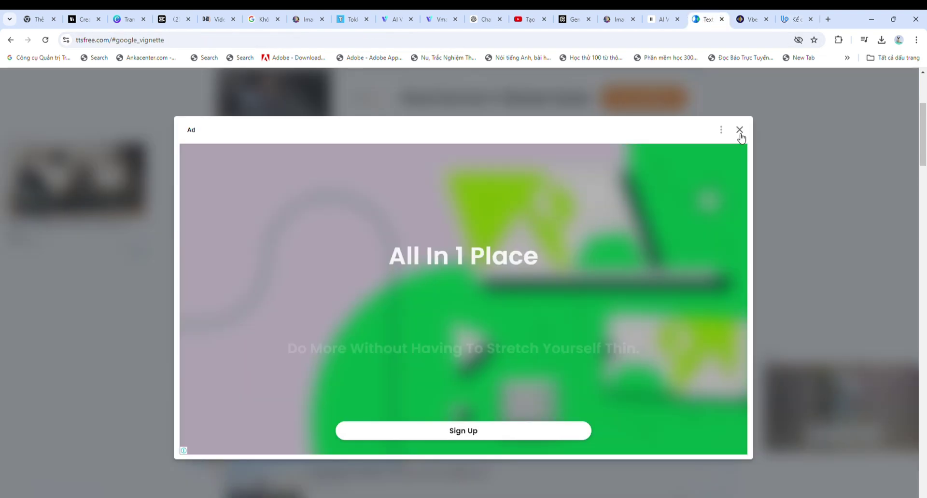
{"action": "left_click", "coordinate": [739, 130]}
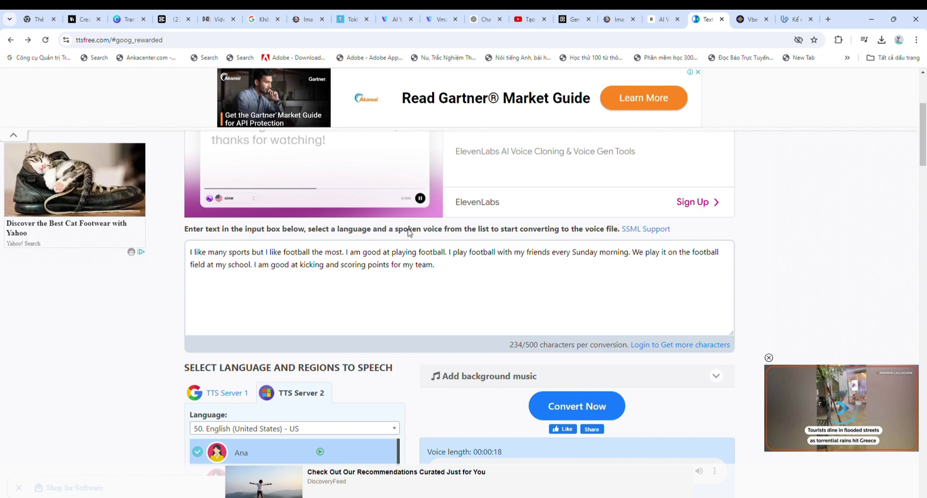
{"action": "left_click_drag", "start_coordinate": [455, 267], "coordinate": [190, 252]}
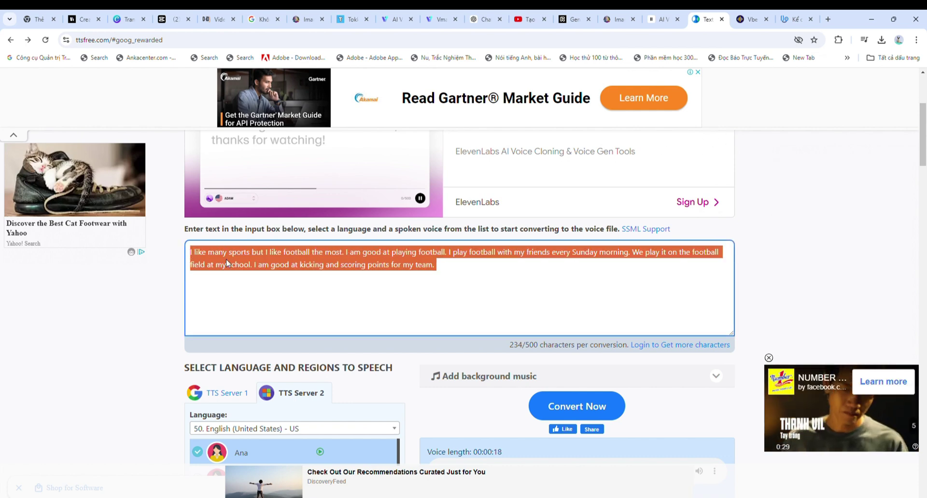
{"action": "key", "text": "ctrl+v"}
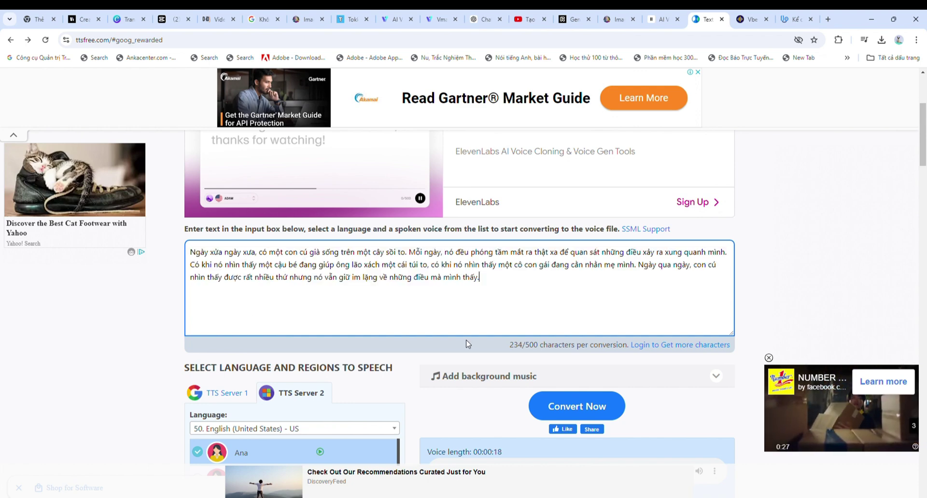
Step: Set the TTS Server 2 speech language to Vietnamese (Vietnam) - VN
{"action": "scroll", "coordinate": [485, 344], "scroll_direction": "down", "scroll_amount": 1}
{"action": "scroll", "coordinate": [297, 407], "scroll_direction": "down", "scroll_amount": 1}
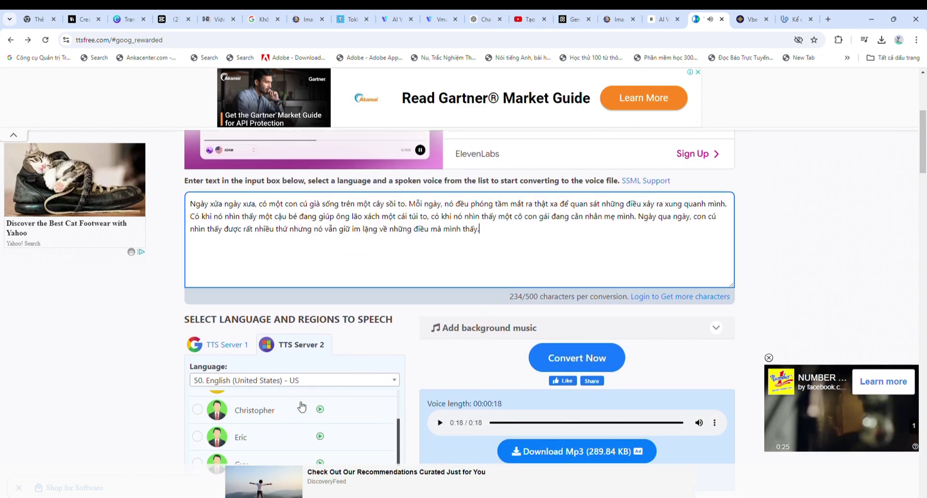
{"action": "left_click", "coordinate": [393, 381]}
{"action": "scroll", "coordinate": [348, 318], "scroll_direction": "down", "scroll_amount": 4}
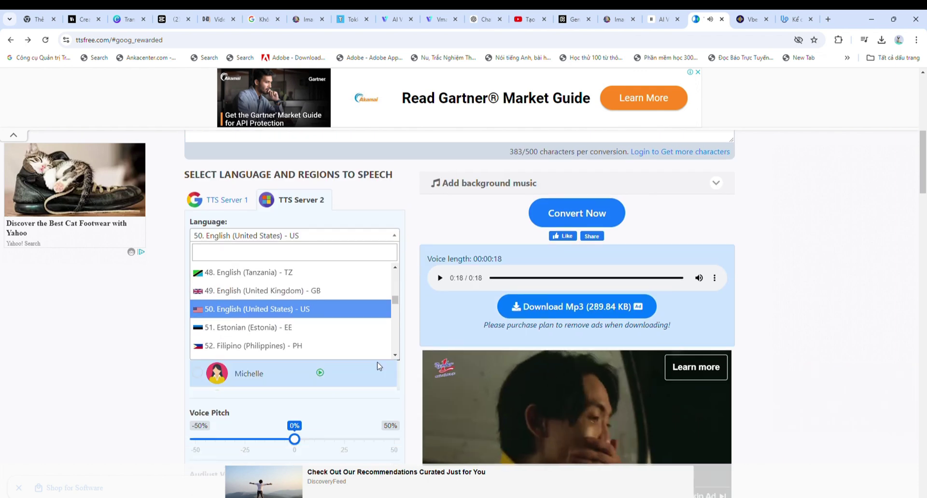
{"action": "scroll", "coordinate": [348, 319], "scroll_direction": "down", "scroll_amount": 15}
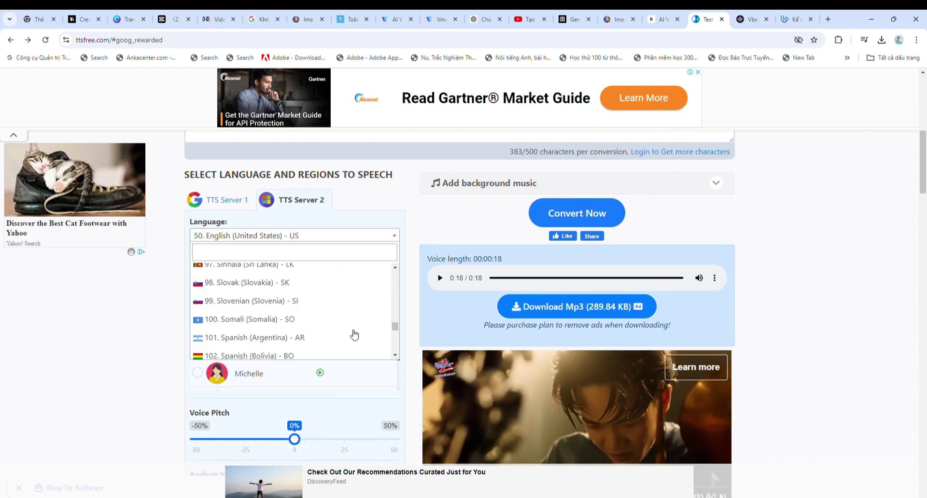
{"action": "scroll", "coordinate": [355, 335], "scroll_direction": "down", "scroll_amount": 8}
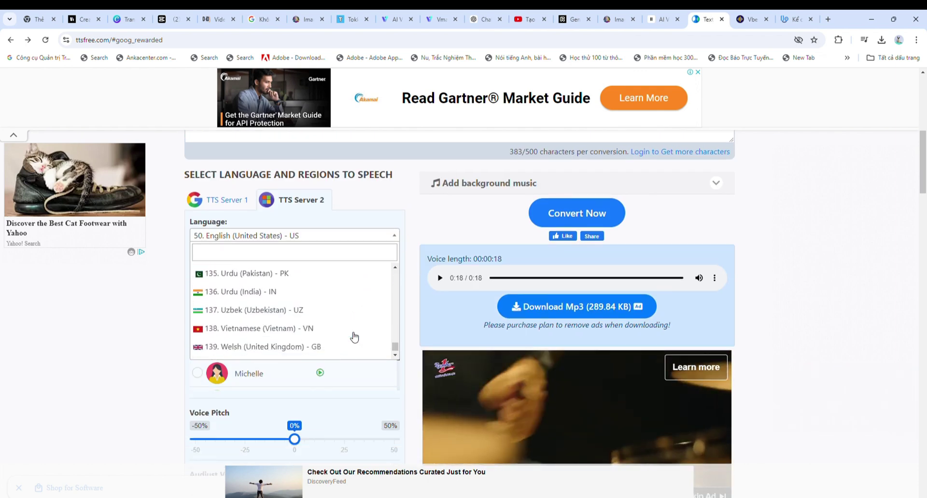
{"action": "left_click", "coordinate": [285, 314]}
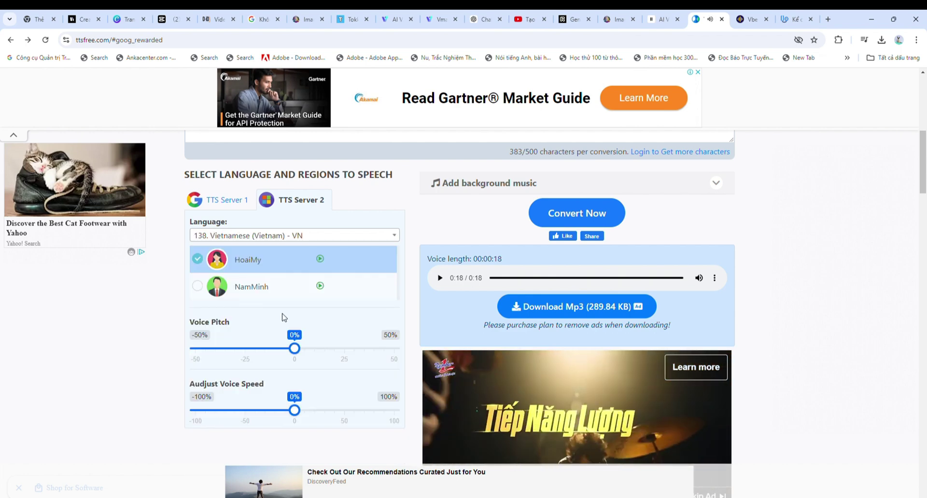
Step: Look over the Vietnamese voices and preview the HoaiMy voice
{"action": "scroll", "coordinate": [368, 377], "scroll_direction": "up", "scroll_amount": 2}
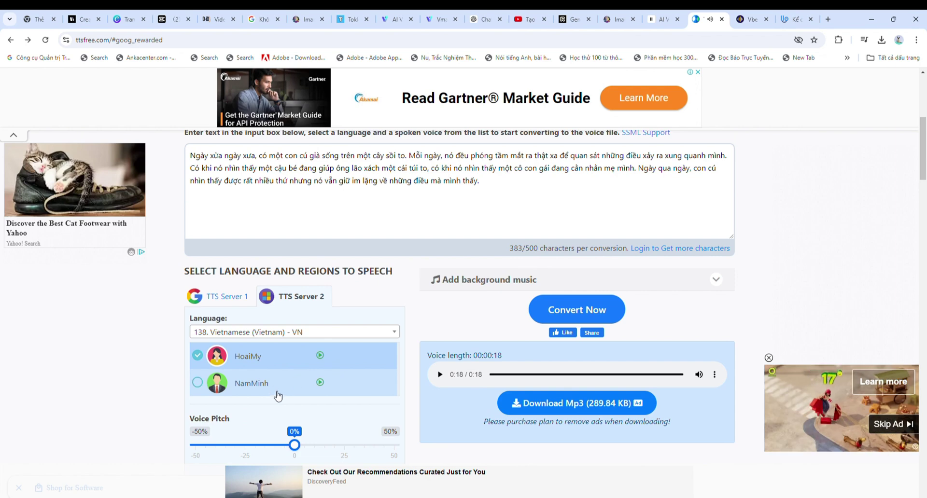
{"action": "scroll", "coordinate": [313, 365], "scroll_direction": "down", "scroll_amount": 1}
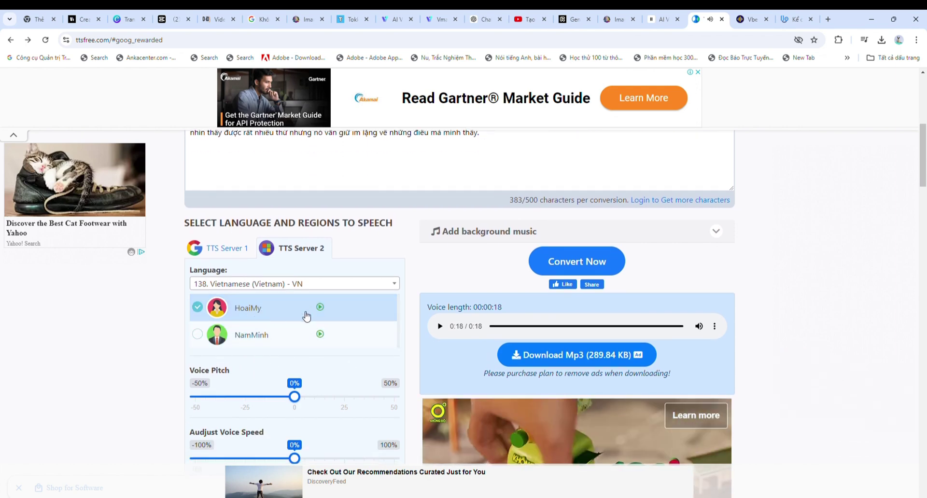
{"action": "left_click", "coordinate": [321, 307]}
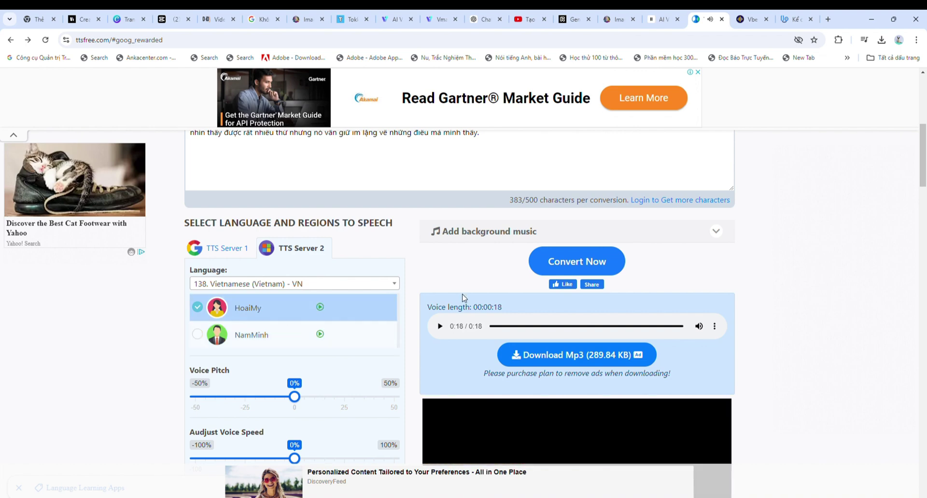
Step: Convert the Vietnamese paragraph to speech with the HoaiMy voice, listen to part of the result, and pause playback
{"action": "scroll", "coordinate": [495, 313], "scroll_direction": "up", "scroll_amount": 2}
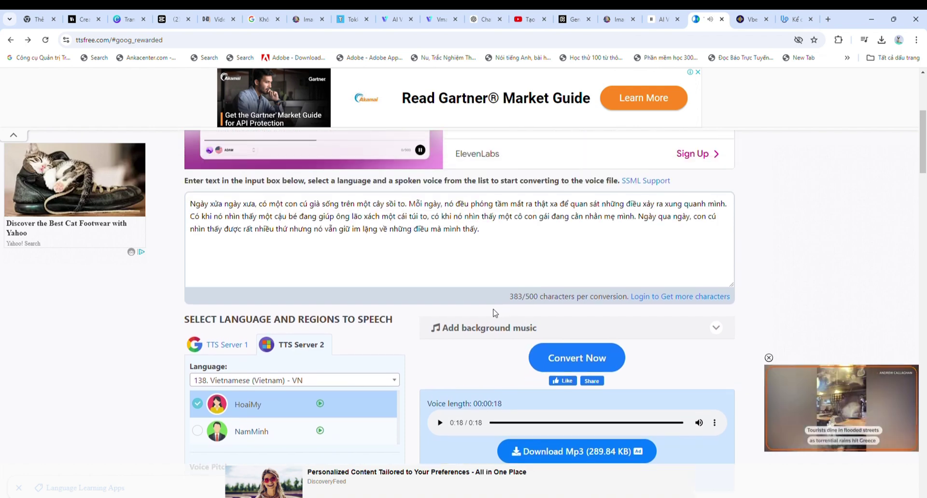
{"action": "left_click", "coordinate": [563, 360]}
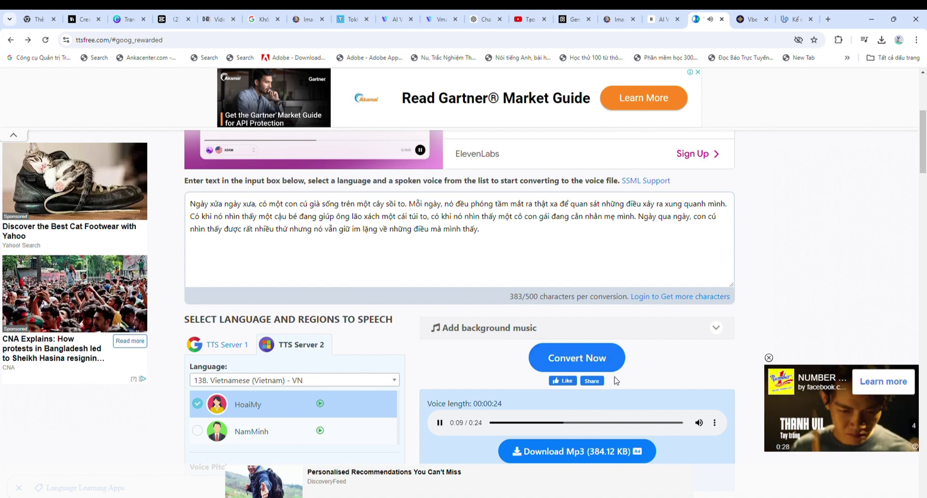
{"action": "left_click", "coordinate": [440, 426]}
{"action": "scroll", "coordinate": [637, 368], "scroll_direction": "down", "scroll_amount": 2}
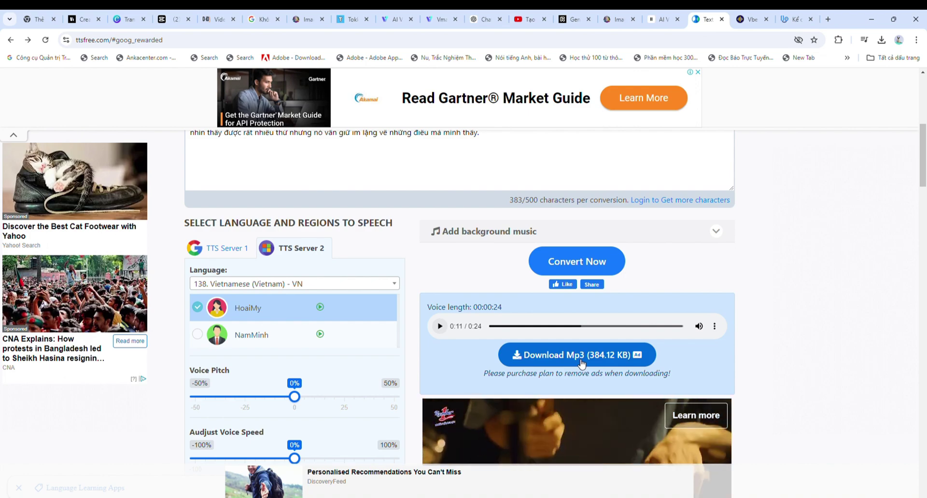
{"action": "scroll", "coordinate": [451, 362], "scroll_direction": "up", "scroll_amount": 8}
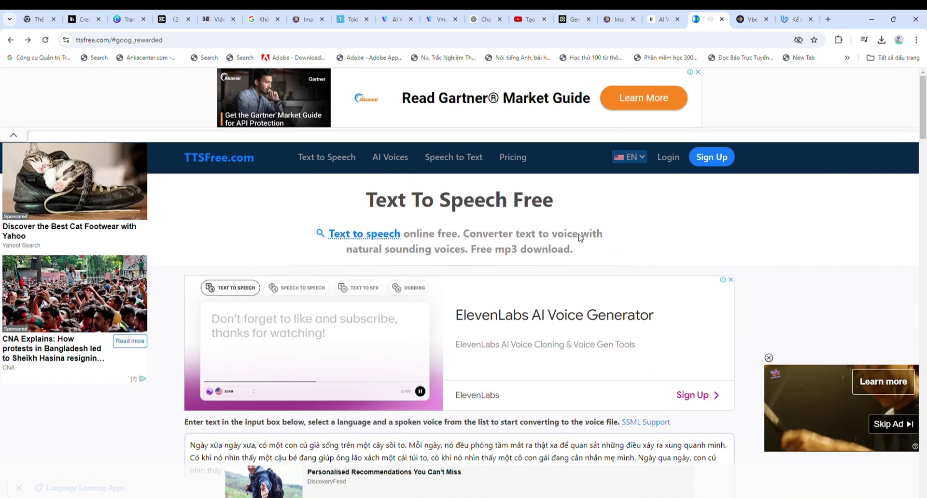
Step: Switch to Vbee AIVoice Studio, start a text-to-speech document with the Vietnamese owl story paragraph, and close the promotional pop-up
{"action": "left_click", "coordinate": [751, 19]}
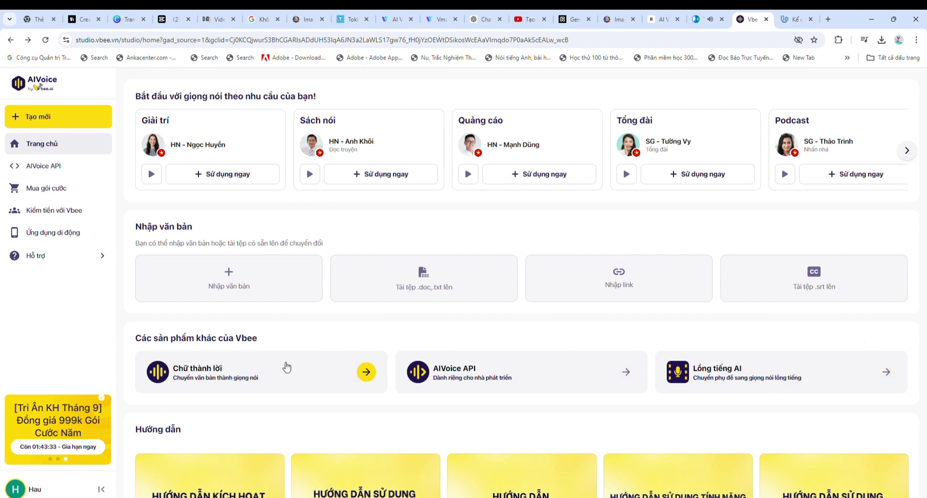
{"action": "left_click", "coordinate": [230, 276]}
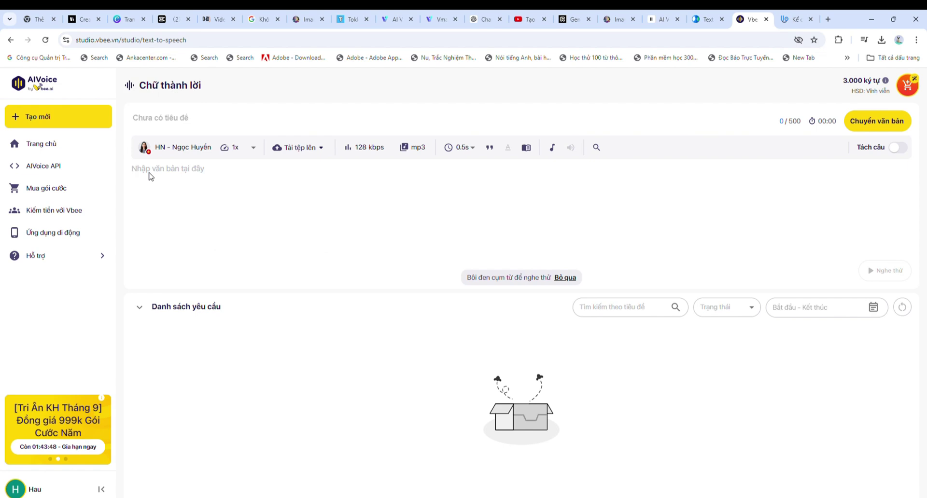
{"action": "type", "text": "Ngày xửa ngày xưa, có một con cú già sống trên một cây sồi to. Mỗi ngày, nó đều phóng tầm mắt ra thật xa để quan sát những điều xảy ra xung quanh mình. Có khi nó nhìn thấy một cậu bé đang giúp ông lão xách một cái túi to, có khi nó nhìn thấy một cô con gái đang cằn nhằn mẹ mình. Ngày qua ngày, con cú nhìn thấy được rất nhiều thứ nhưng nó vẫn giữ im lặng về những điều mà mình thấy."}
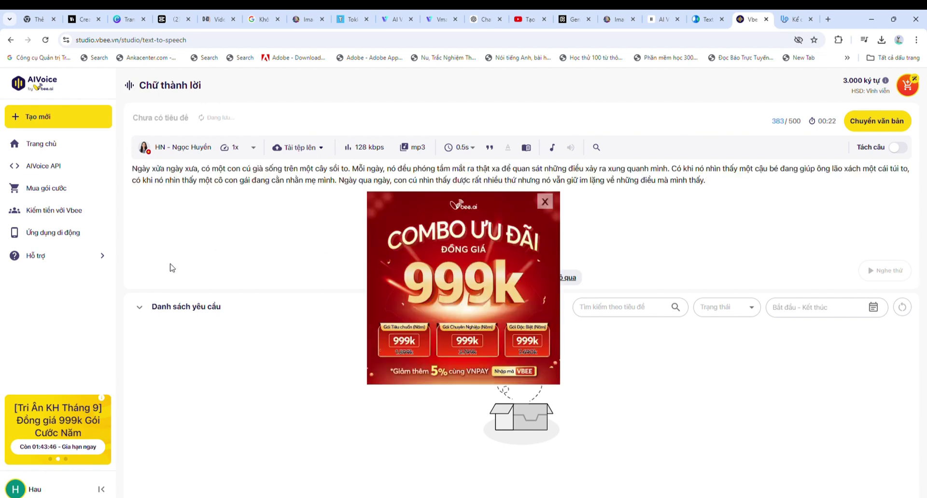
{"action": "left_click", "coordinate": [544, 201]}
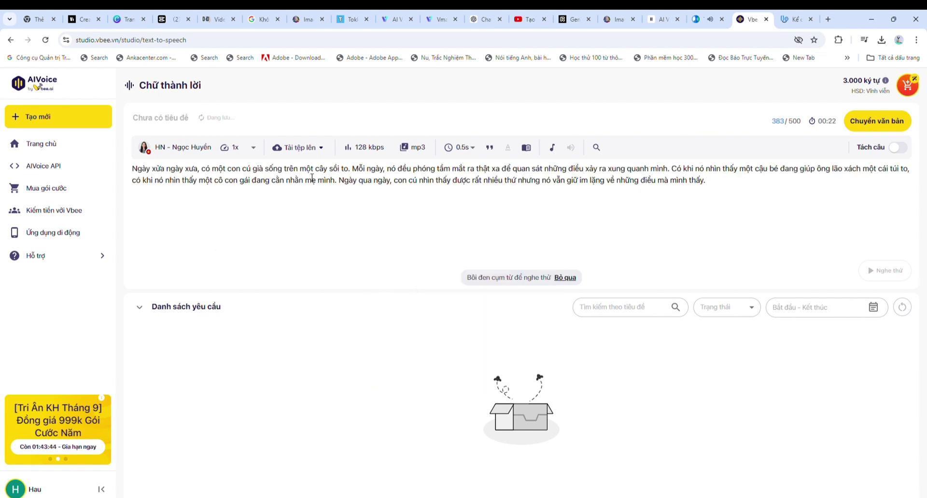
Step: Preview the Ngọc Huyền, Việt Bách, Anh Khôi, Nguyệt Dương and Tường Vy voices, and choose HN - Ngọc Huyền for the document
{"action": "left_click", "coordinate": [205, 151]}
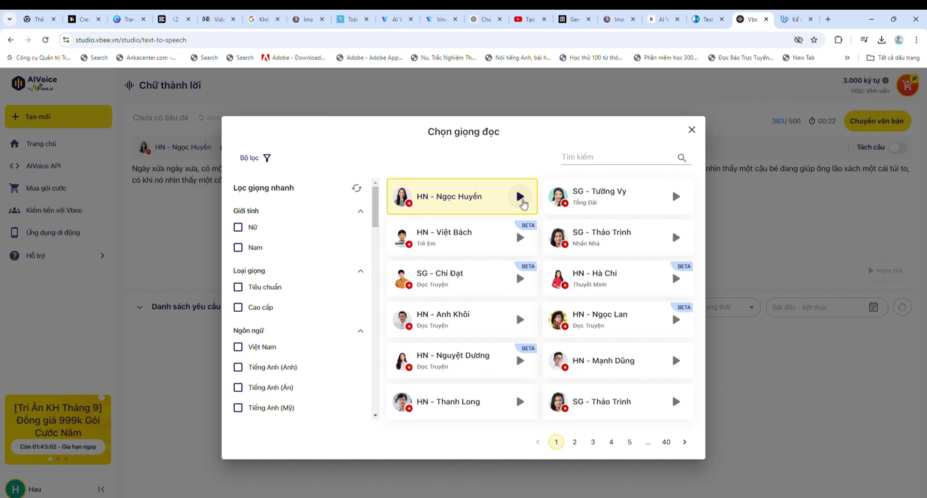
{"action": "left_click", "coordinate": [520, 198]}
{"action": "left_click", "coordinate": [521, 197]}
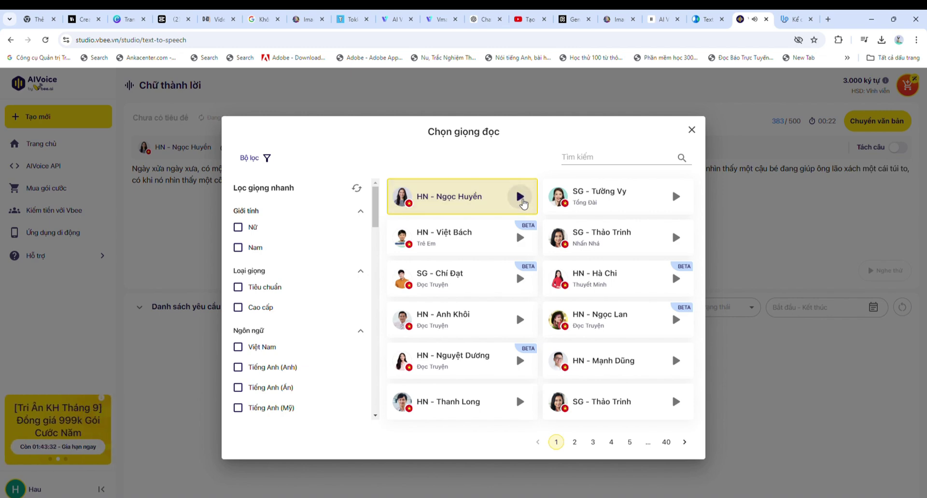
{"action": "left_click", "coordinate": [524, 240]}
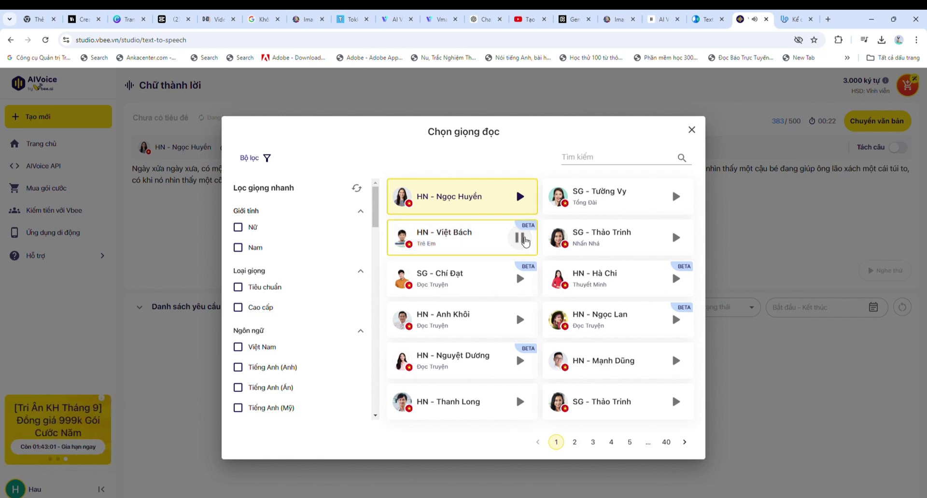
{"action": "left_click", "coordinate": [520, 320]}
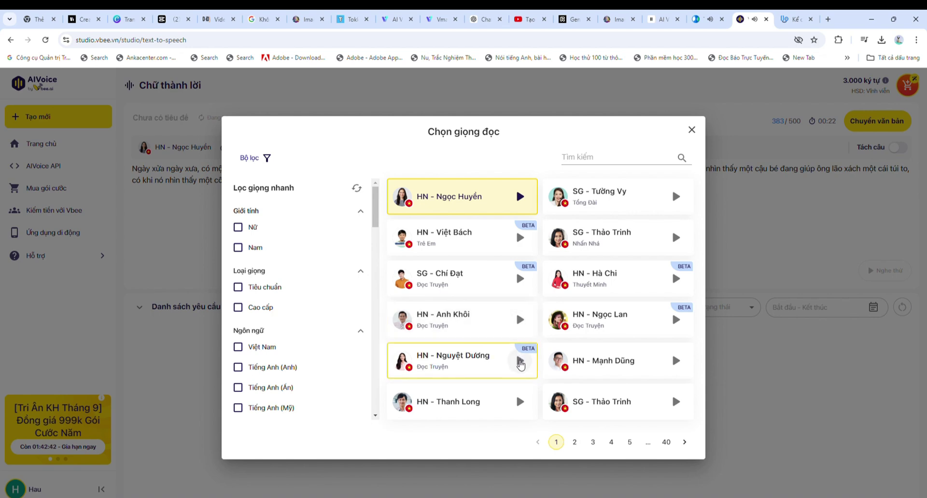
{"action": "left_click", "coordinate": [523, 368]}
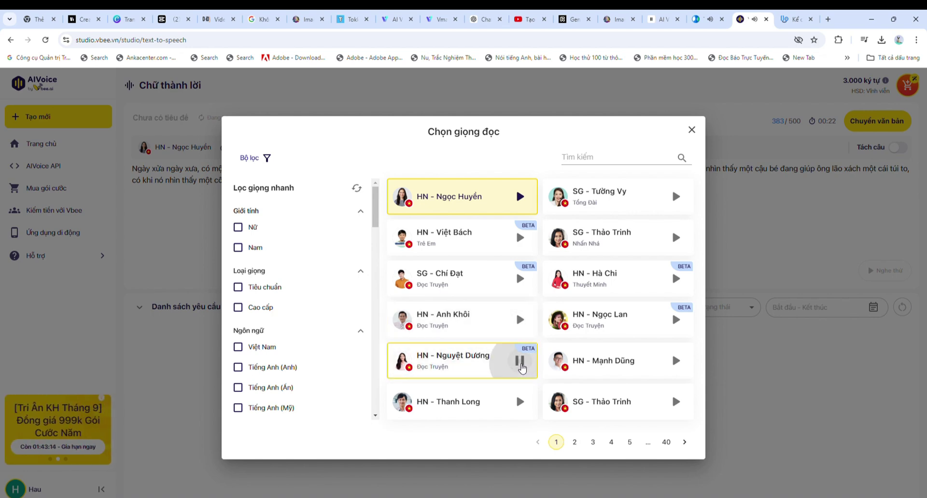
{"action": "left_click", "coordinate": [675, 198]}
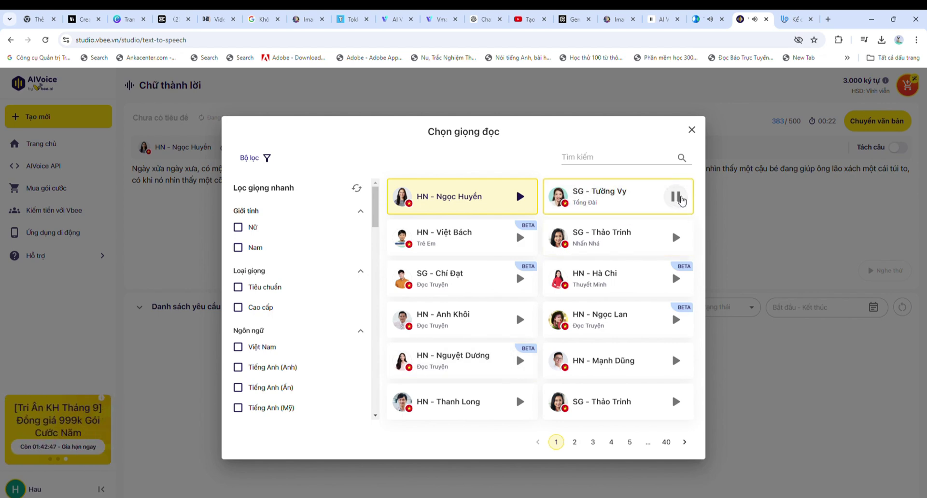
{"action": "left_click", "coordinate": [676, 198]}
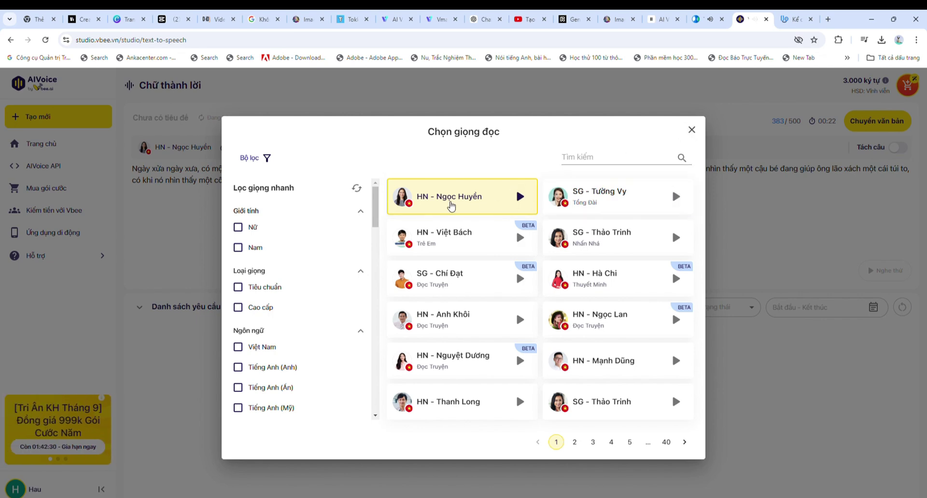
{"action": "left_click", "coordinate": [451, 206]}
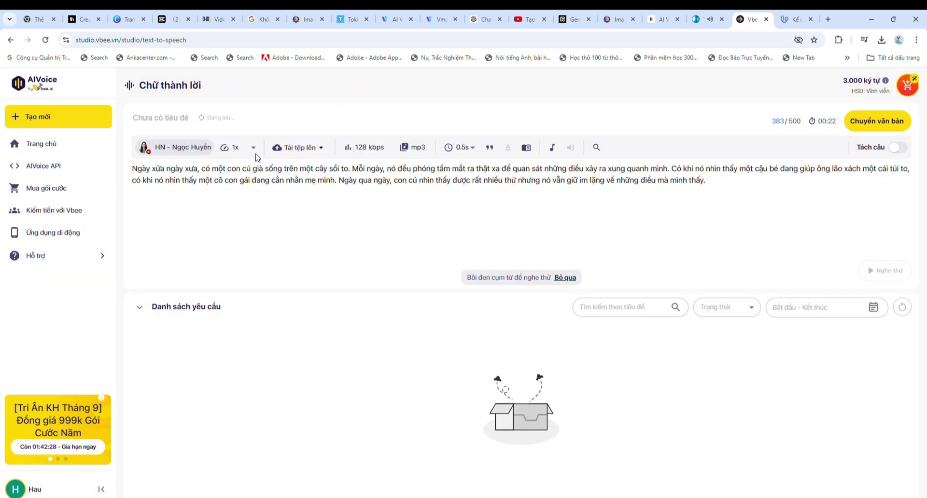
Step: Convert the Vietnamese owl story paragraph to speech at 1x speed and select the finished request in the request list
{"action": "left_click", "coordinate": [253, 147]}
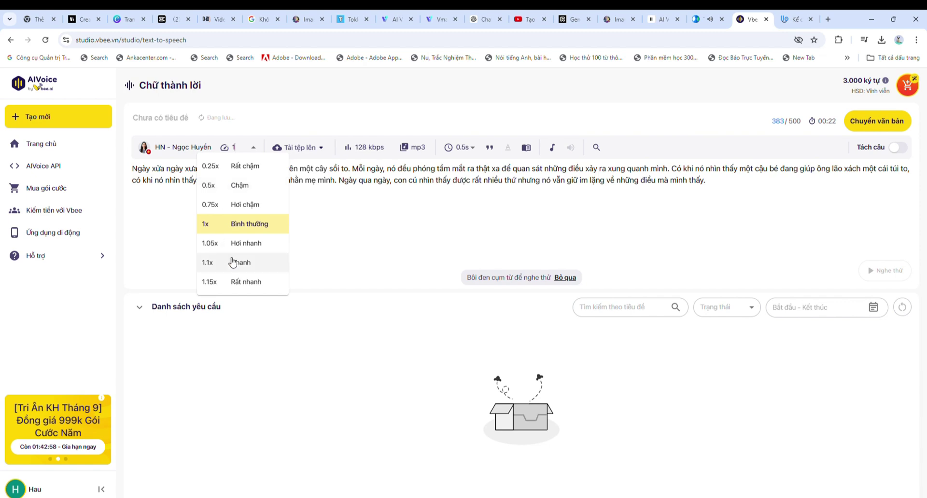
{"action": "left_click", "coordinate": [337, 251]}
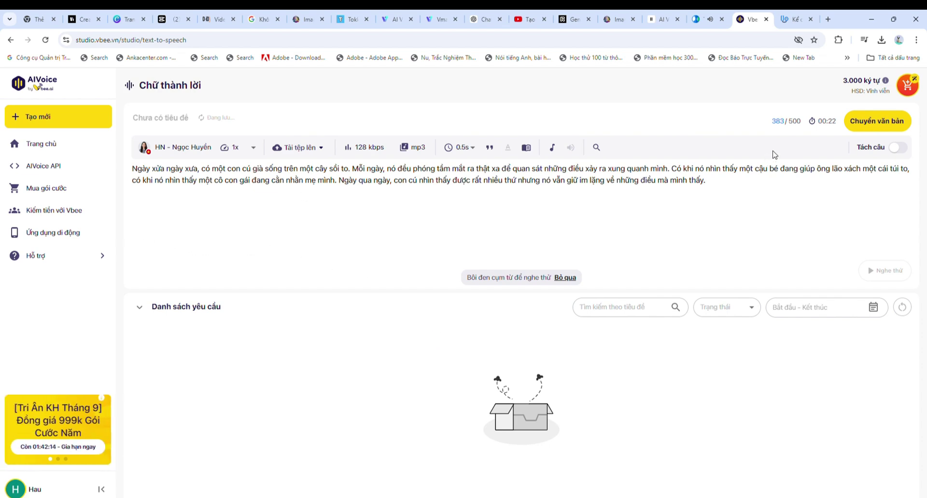
{"action": "left_click", "coordinate": [888, 128]}
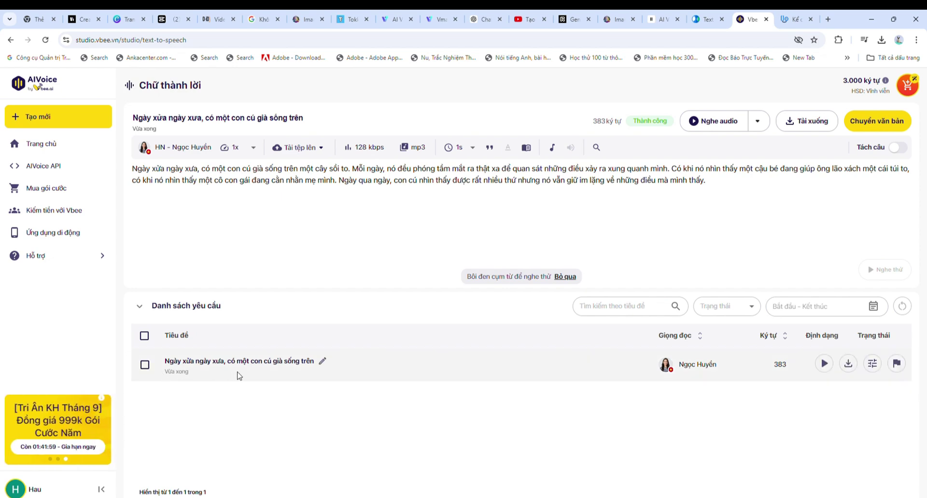
{"action": "left_click", "coordinate": [145, 365]}
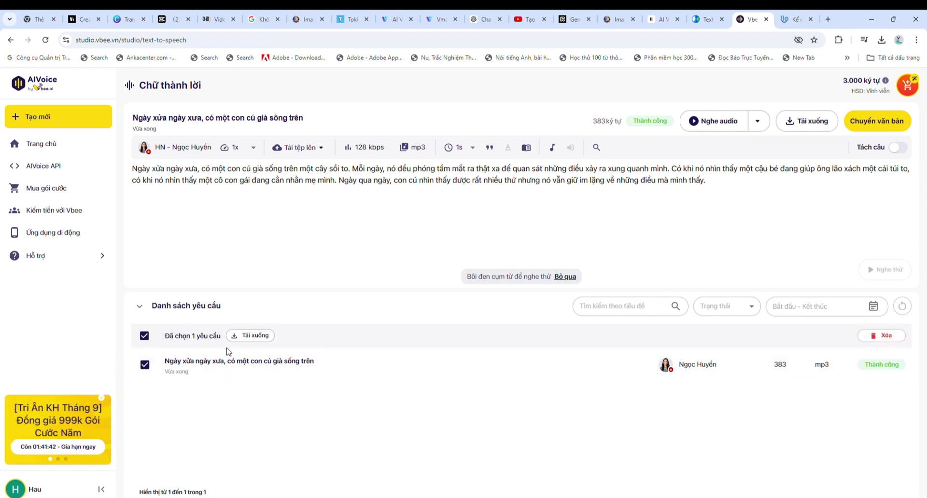